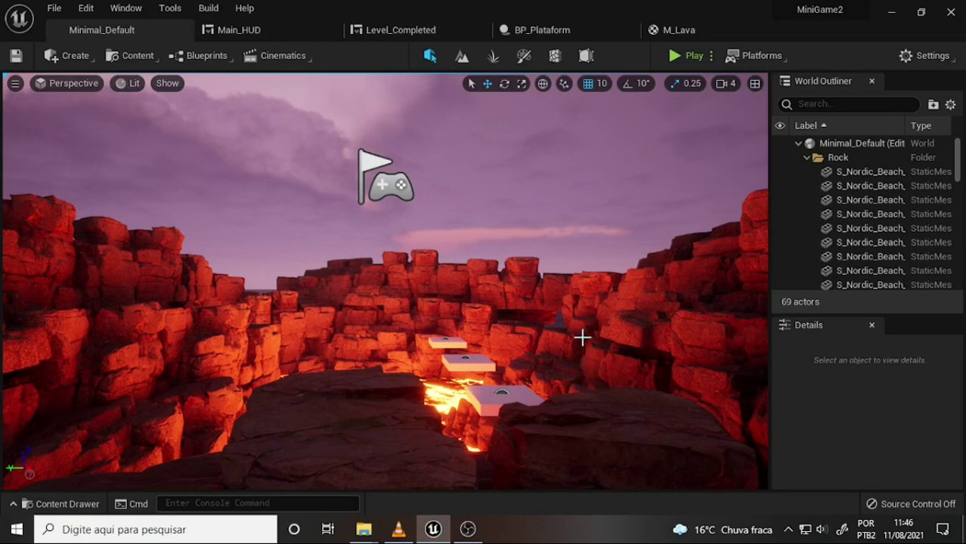
- Widen the Outliner, collapse the Rock folder to list the BP_Plataform actors, and start Play in Editor
right_drag(582, 338, 559, 309)
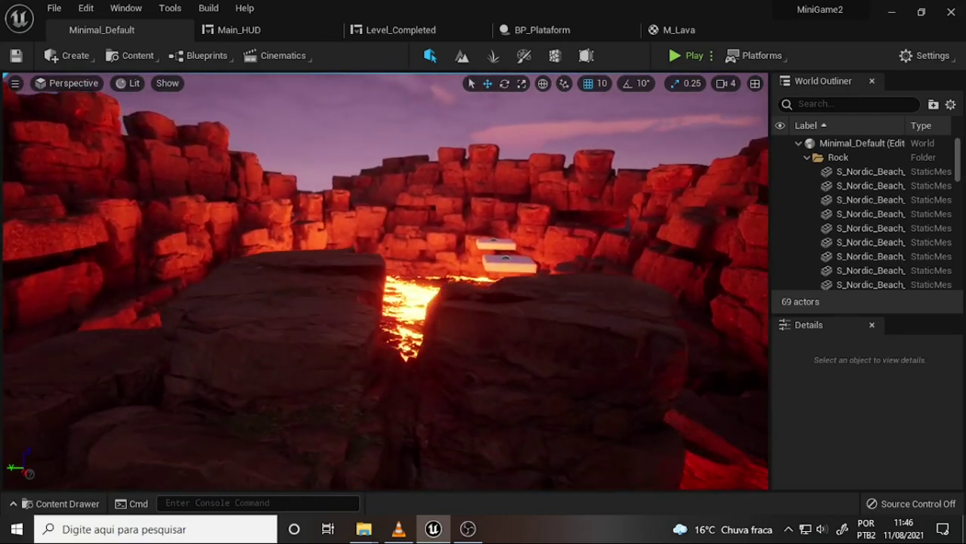
right_drag(583, 246, 530, 199)
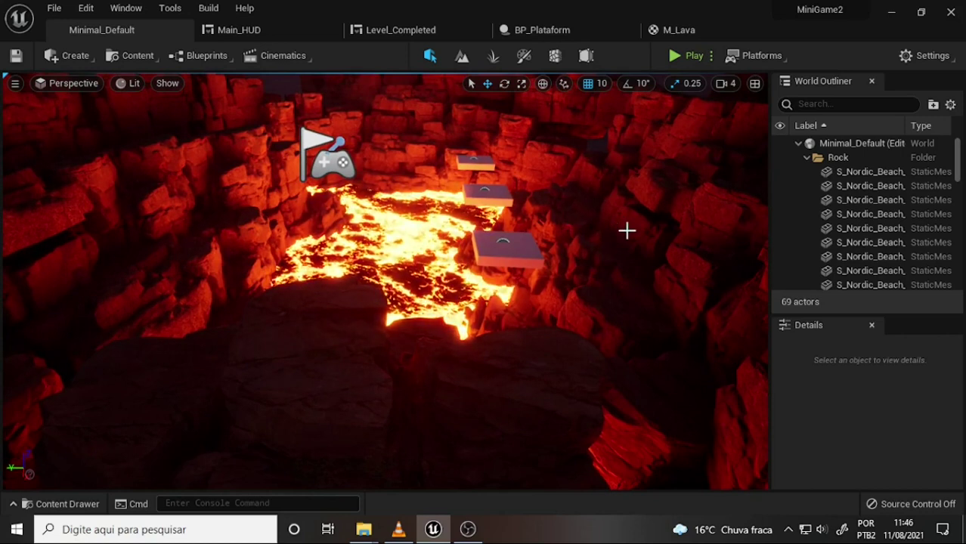
drag(769, 239, 707, 239)
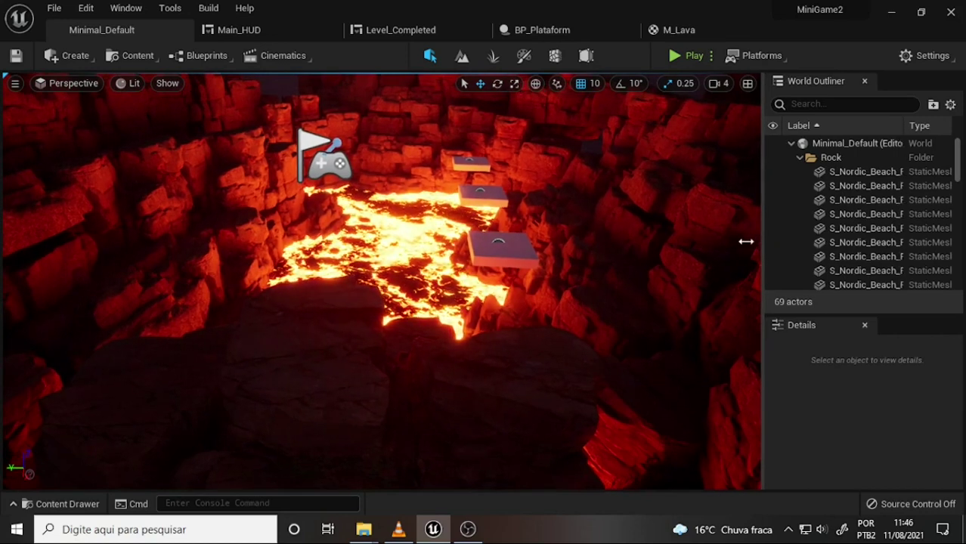
click(743, 157)
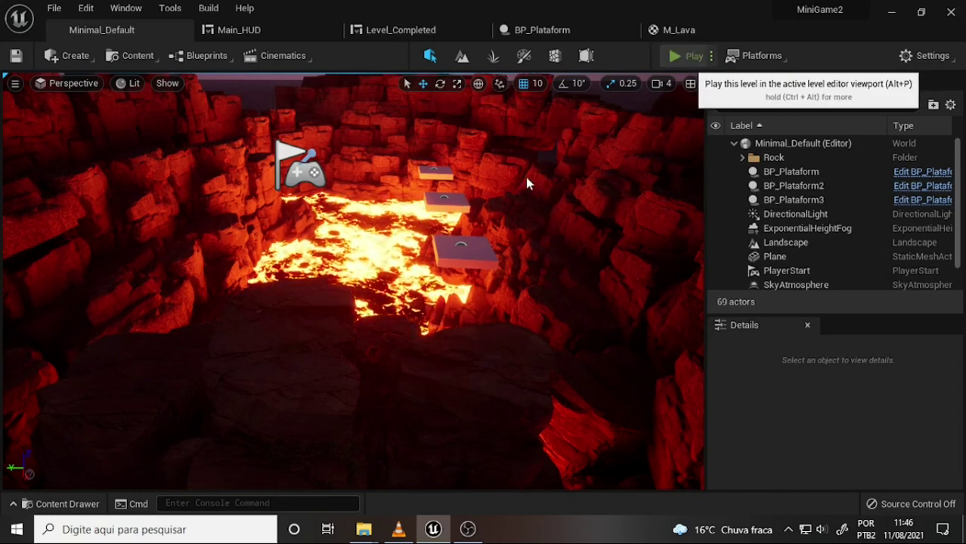
key(alt+p)
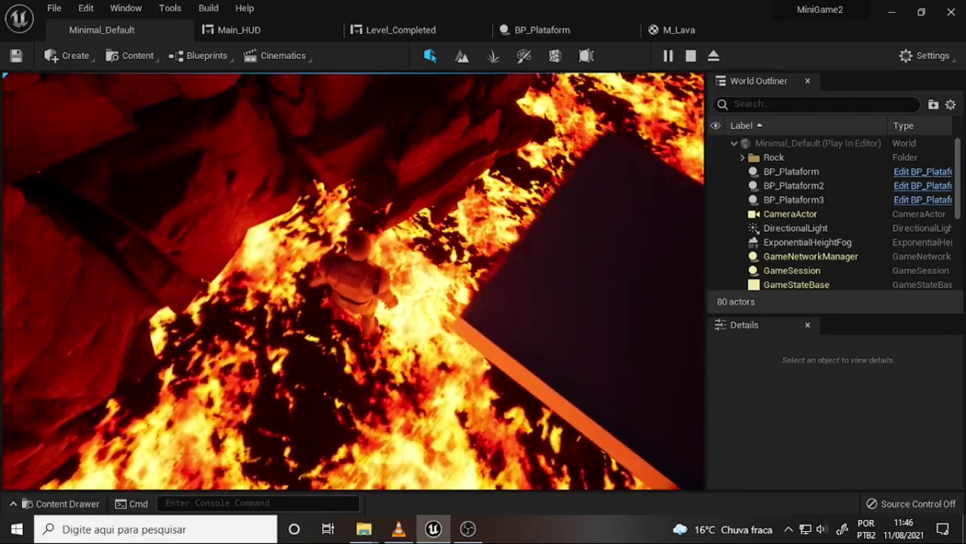
- Stop the running play-test and launch a fresh Play in Editor session of the lava level
key(Escape)
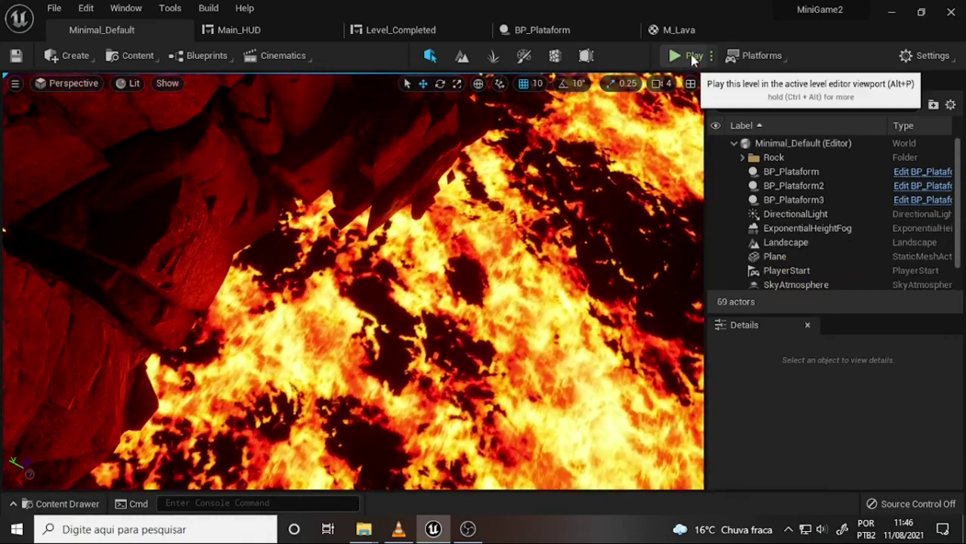
click(693, 60)
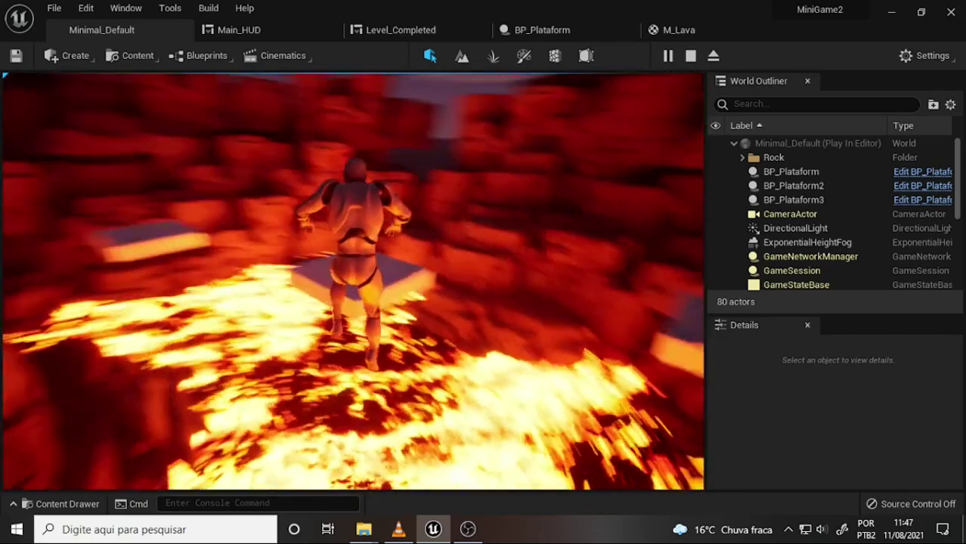
key(Escape)
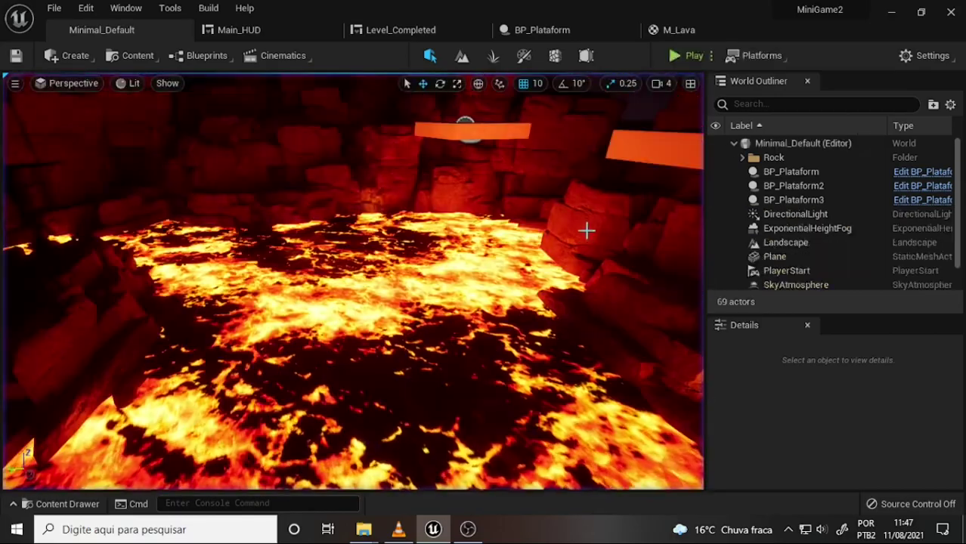
right_drag(541, 218, 573, 169)
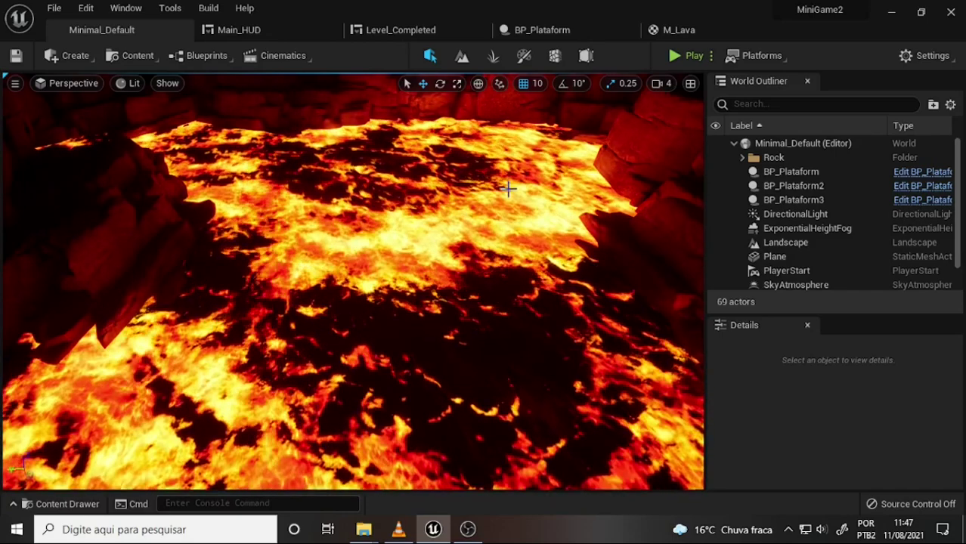
click(675, 56)
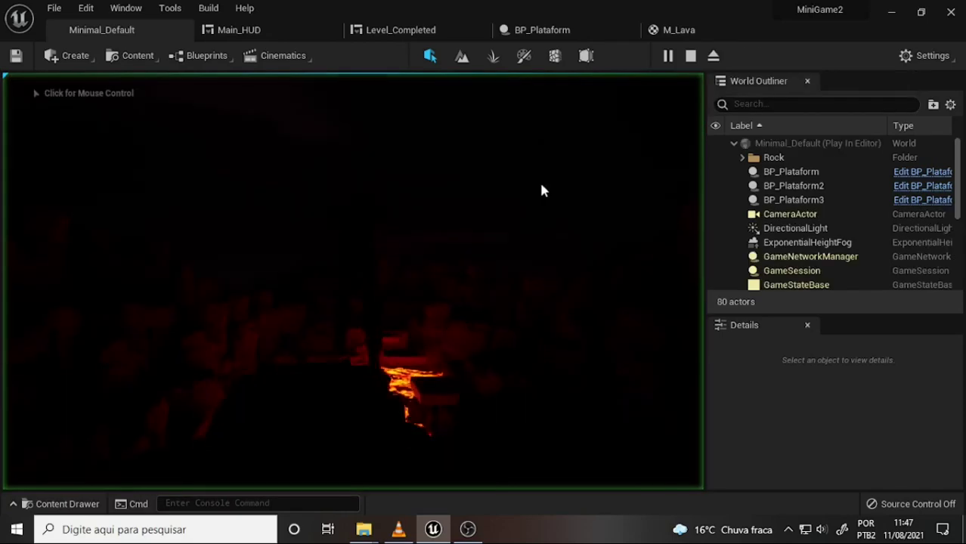
key(Escape)
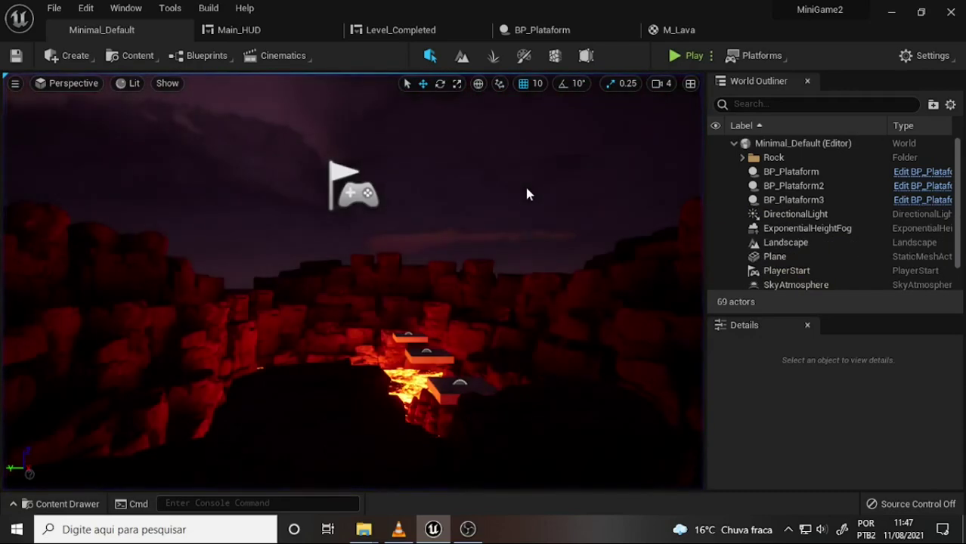
drag(524, 184, 524, 113)
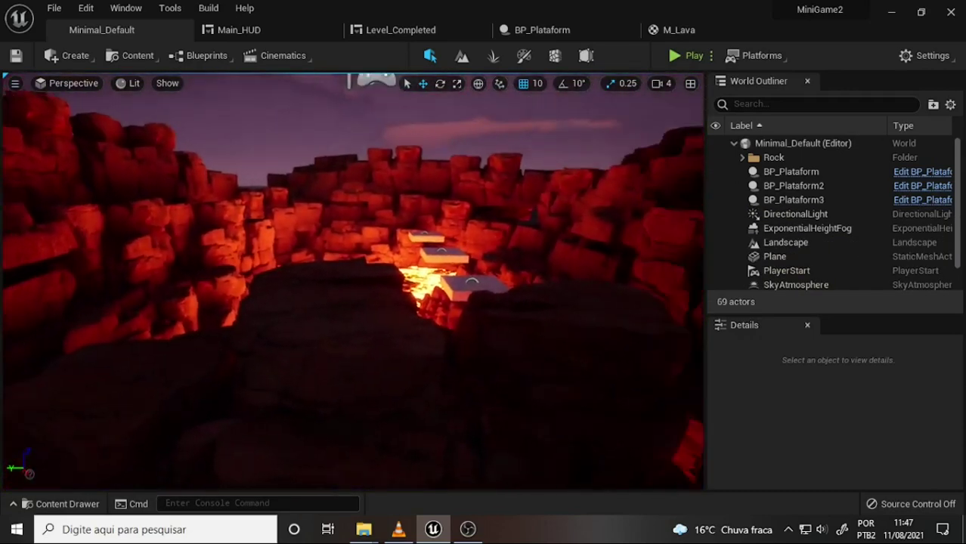
right_drag(524, 114, 524, 91)
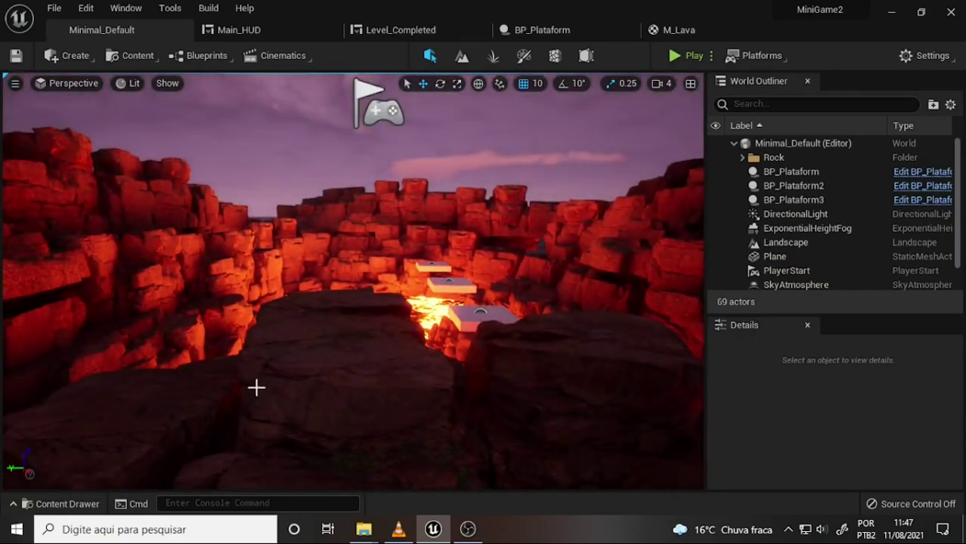
click(64, 504)
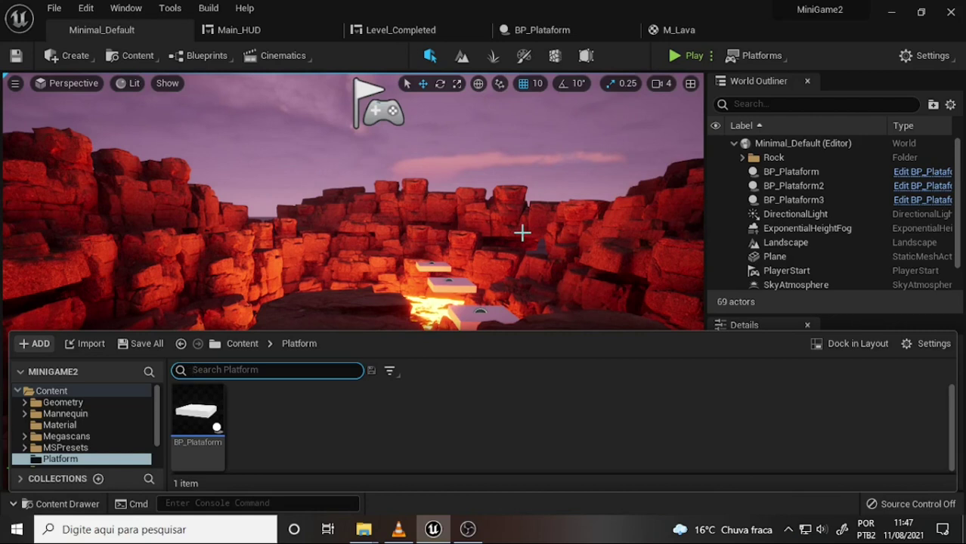
click(65, 413)
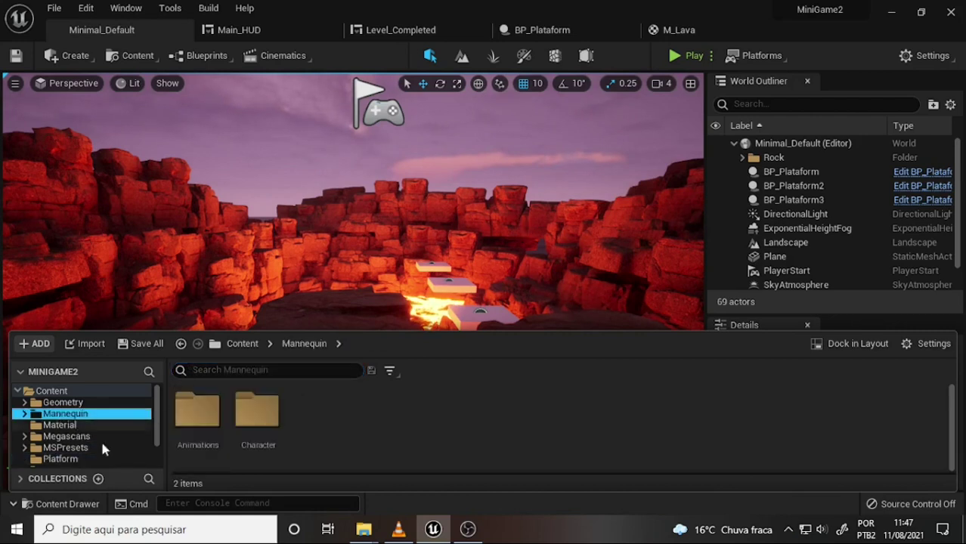
double_click(253, 421)
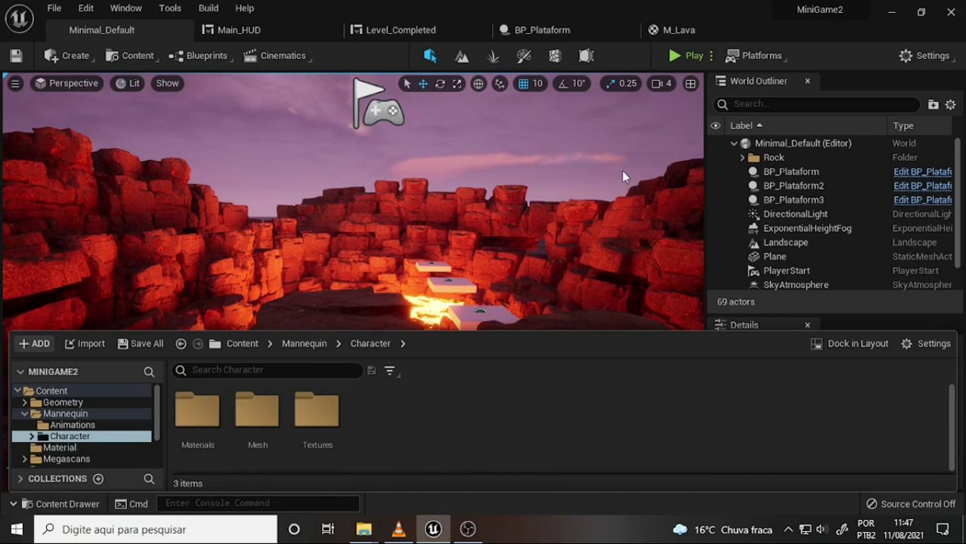
right_drag(623, 177, 620, 204)
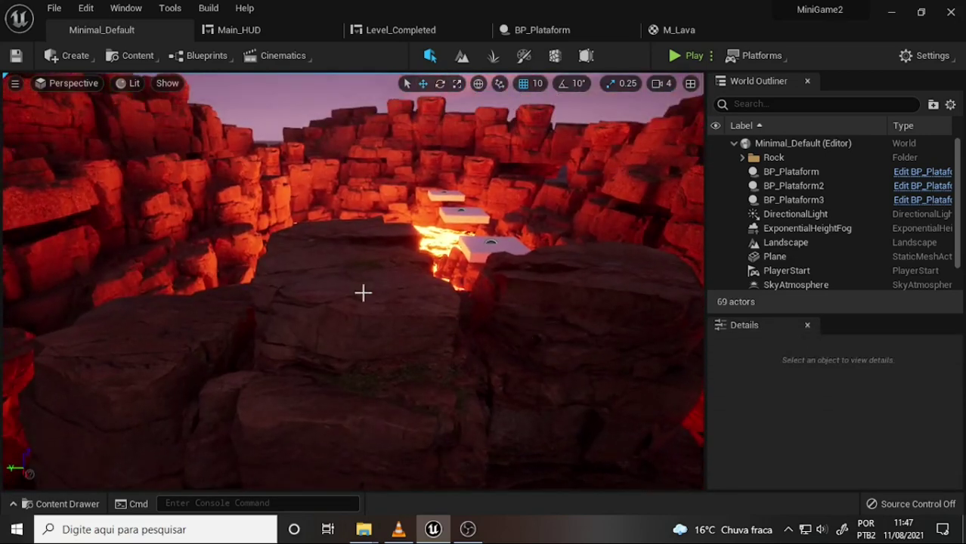
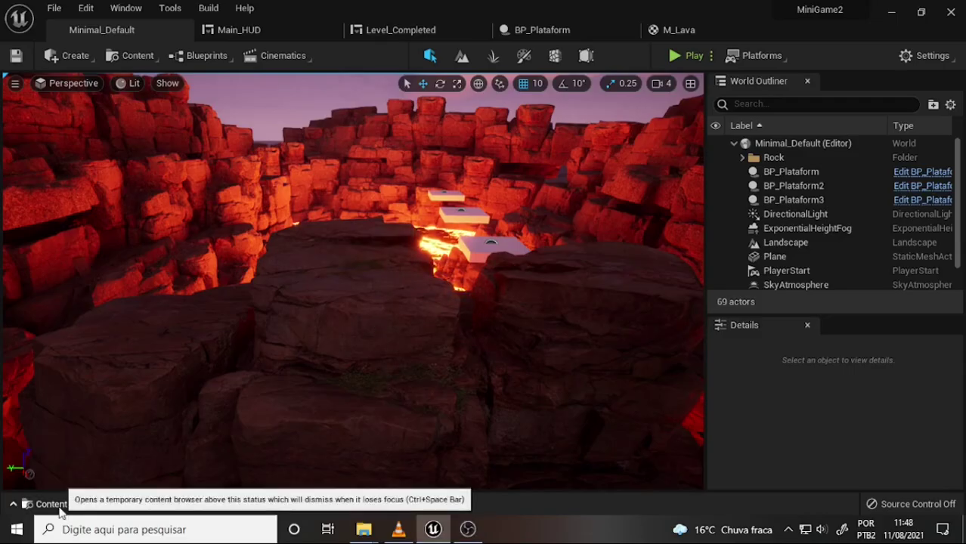
- Open the ThirdPersonCharacter Blueprint from the ThirdPerson > ThirdPersonBP > Blueprints folder in the Content Drawer
click(61, 504)
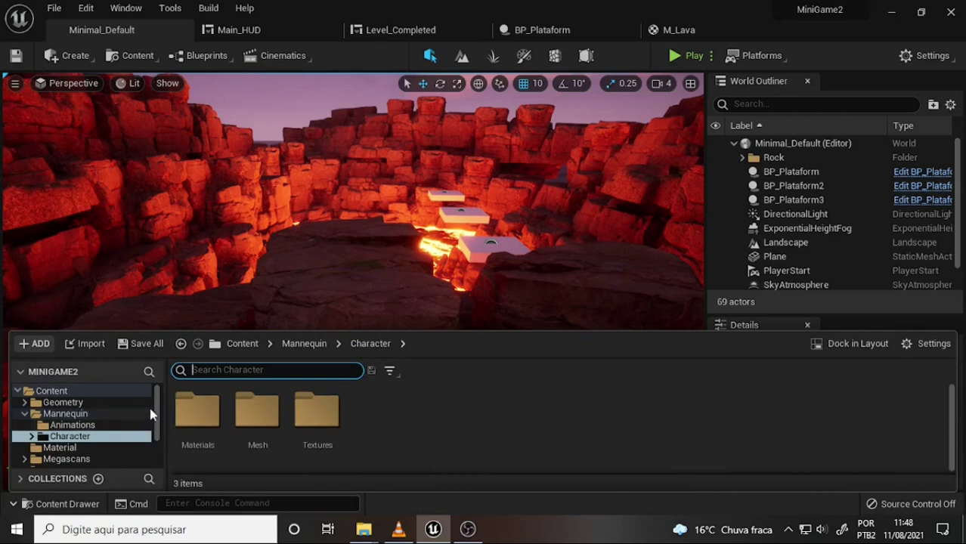
drag(155, 414, 155, 439)
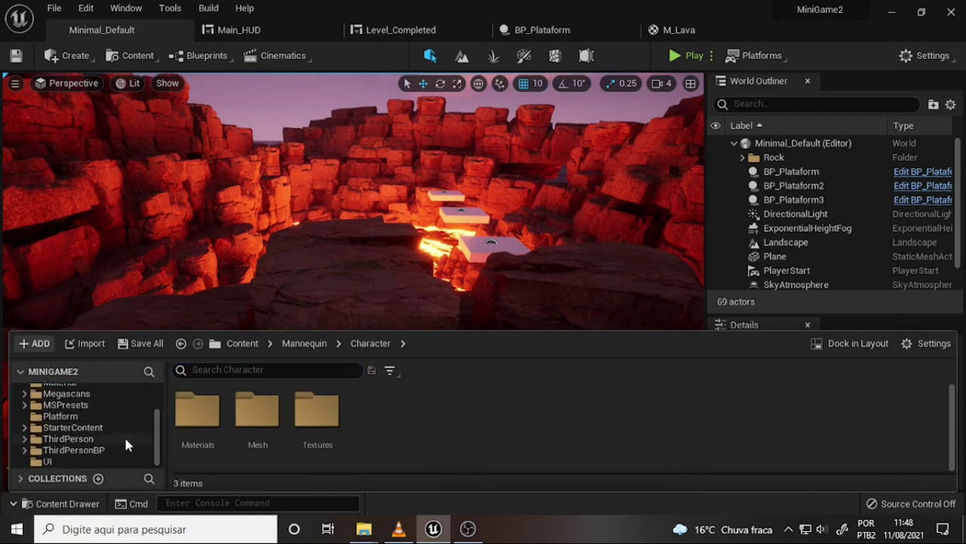
click(64, 441)
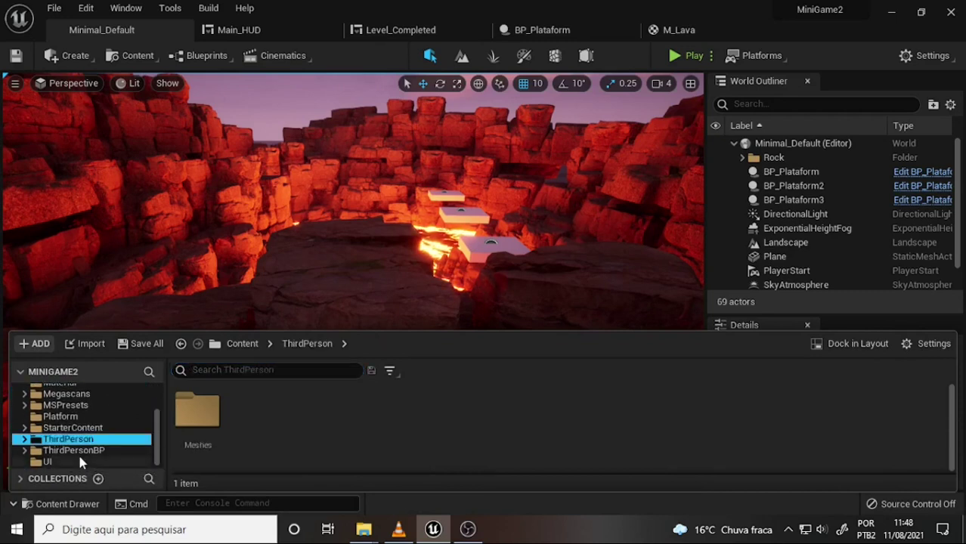
click(78, 453)
double_click(202, 426)
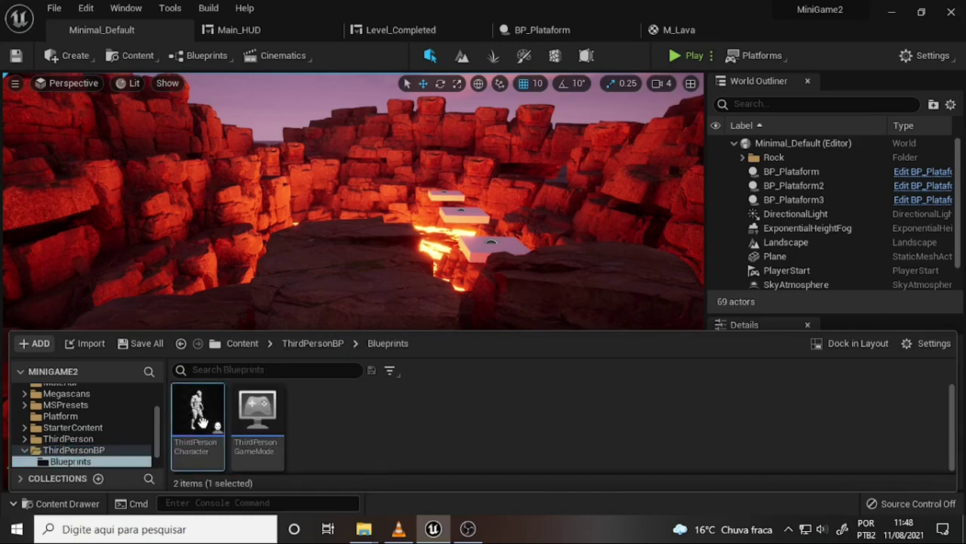
double_click(197, 415)
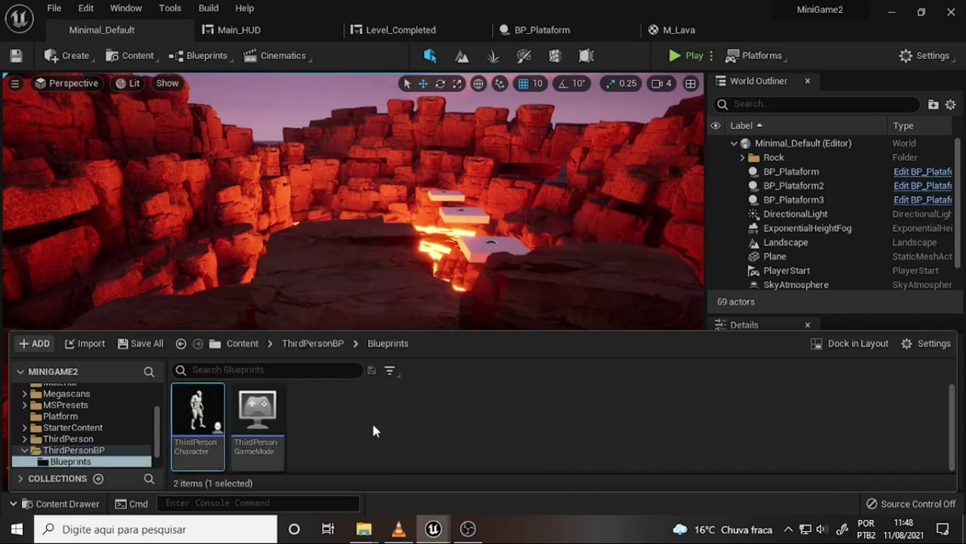
- Dock the ThirdPersonCharacter editor, open on its Construction Script, into the main editor's tab bar
scroll(548, 231, down, 2)
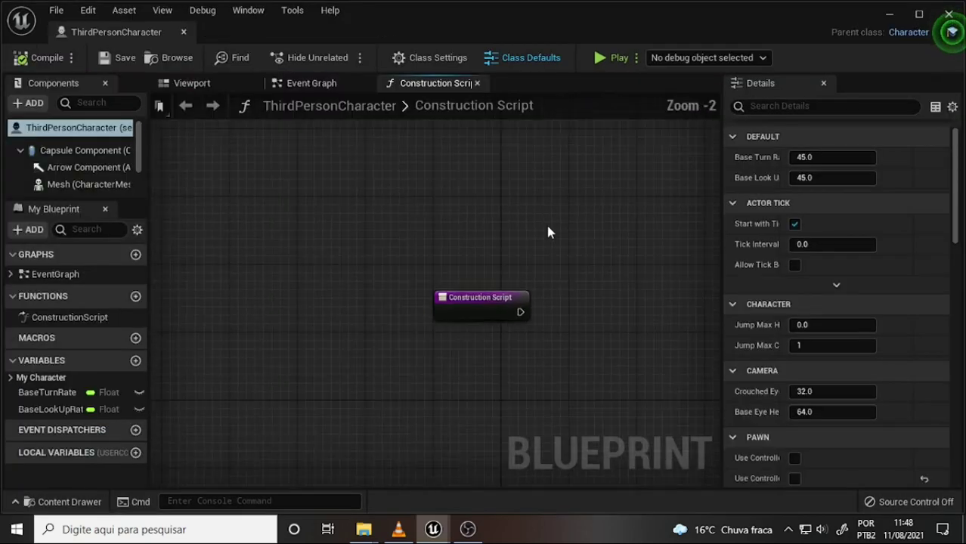
scroll(548, 231, up, 2)
mouse_move(547, 227)
right_down()
mouse_move(486, 161)
mouse_move(460, 207)
right_up()
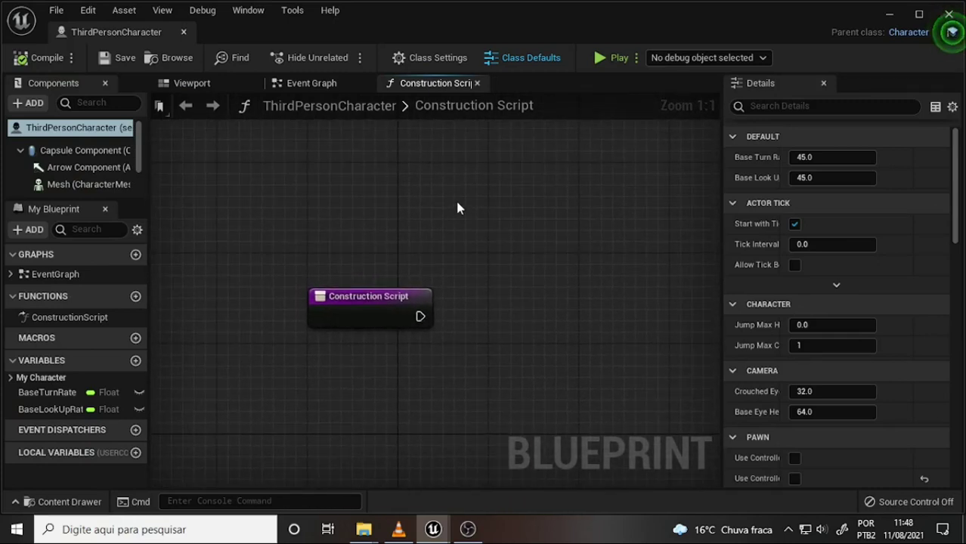
scroll(458, 203, down, 1)
scroll(459, 195, up, 1)
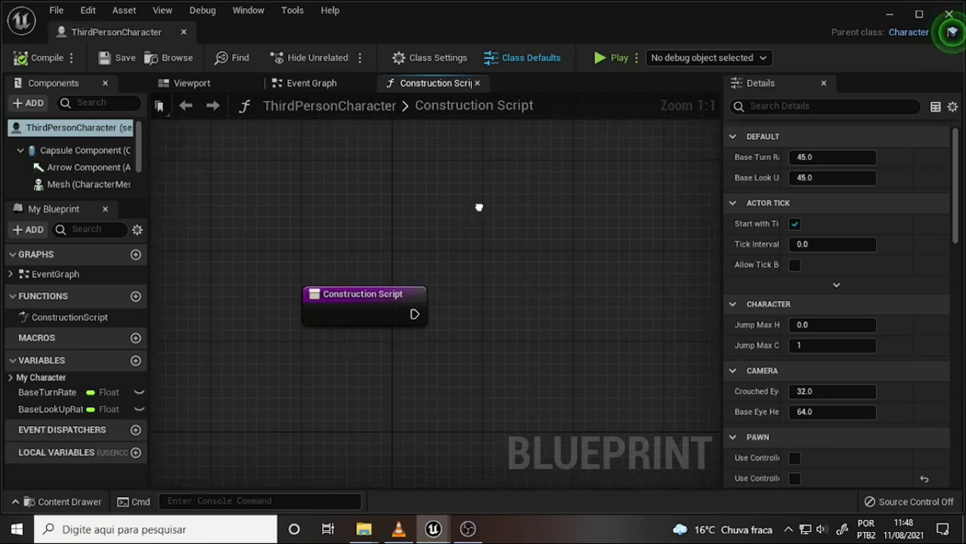
right_drag(477, 209, 471, 172)
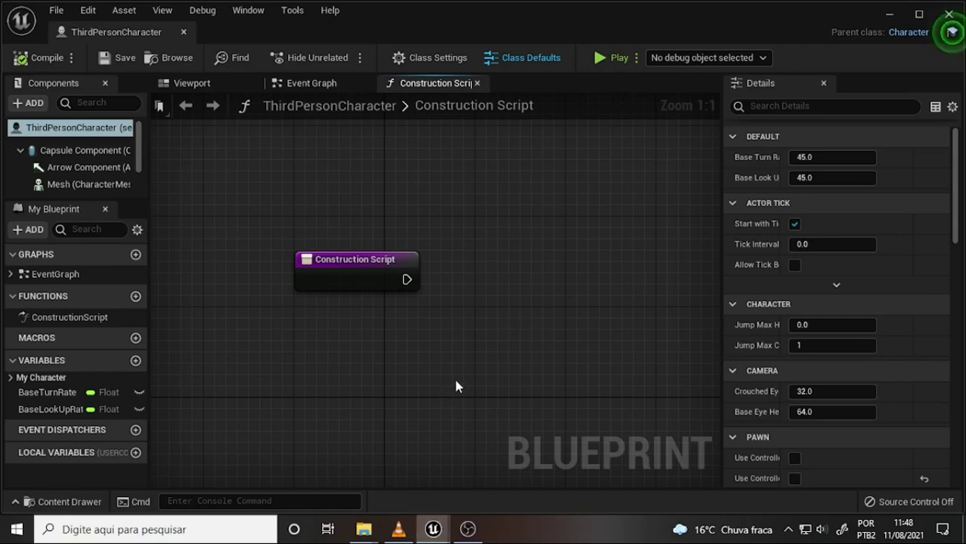
mouse_move(127, 44)
mouse_down()
mouse_move(344, 210)
mouse_move(697, 34)
mouse_up()
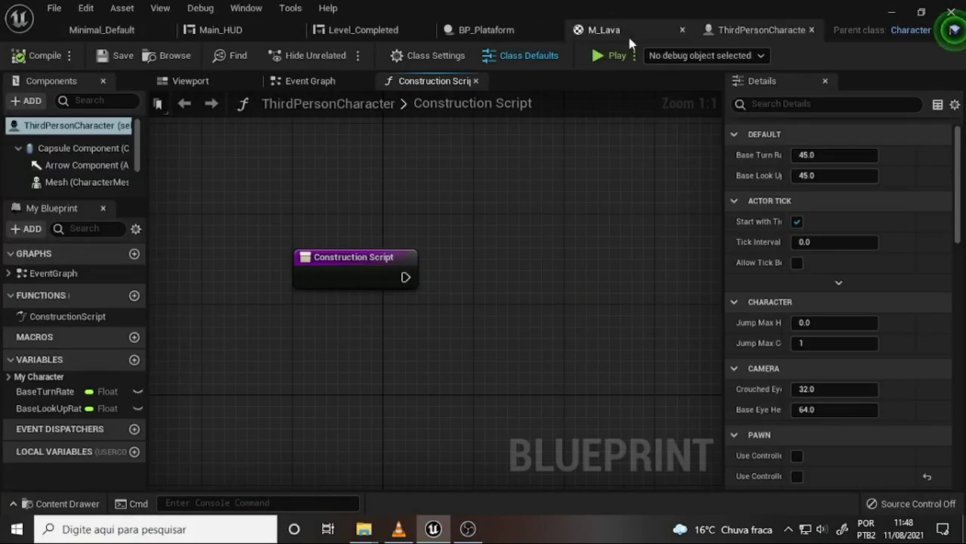
- Close the M_Lava material editor and the BP_Plataform Blueprint tabs
click(682, 32)
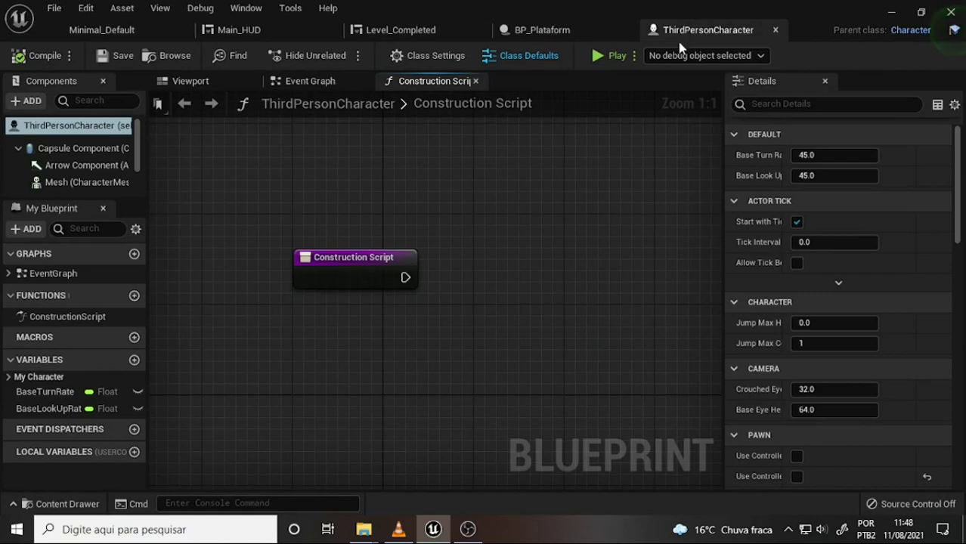
click(582, 30)
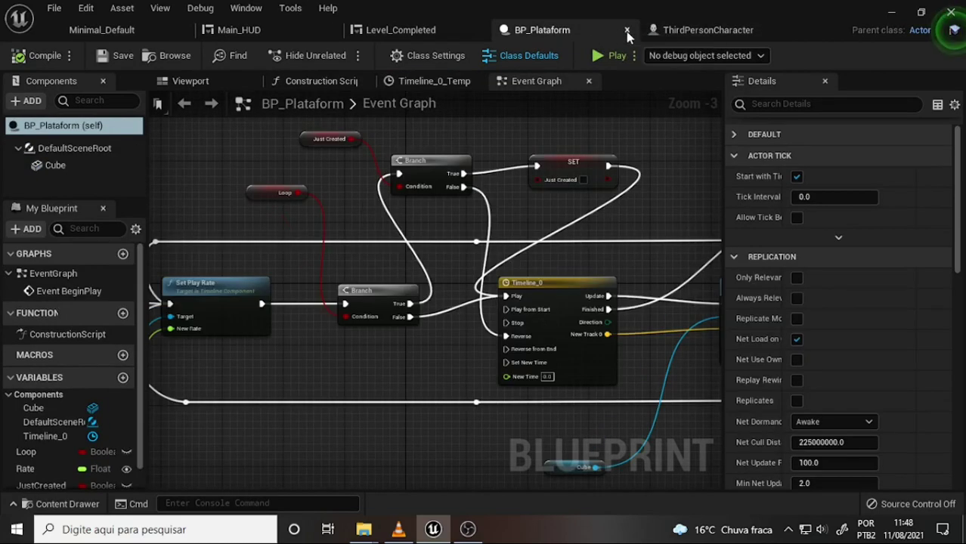
click(409, 31)
click(239, 30)
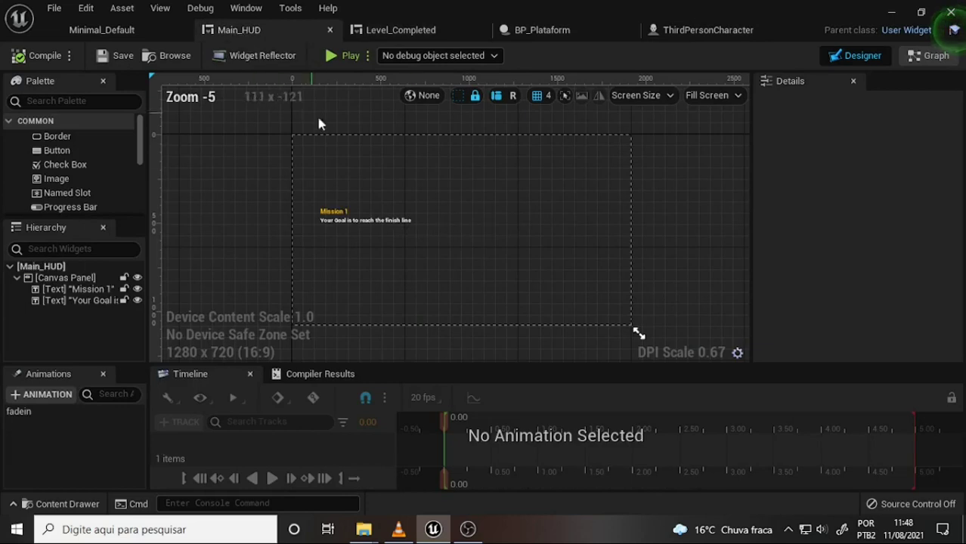
click(708, 30)
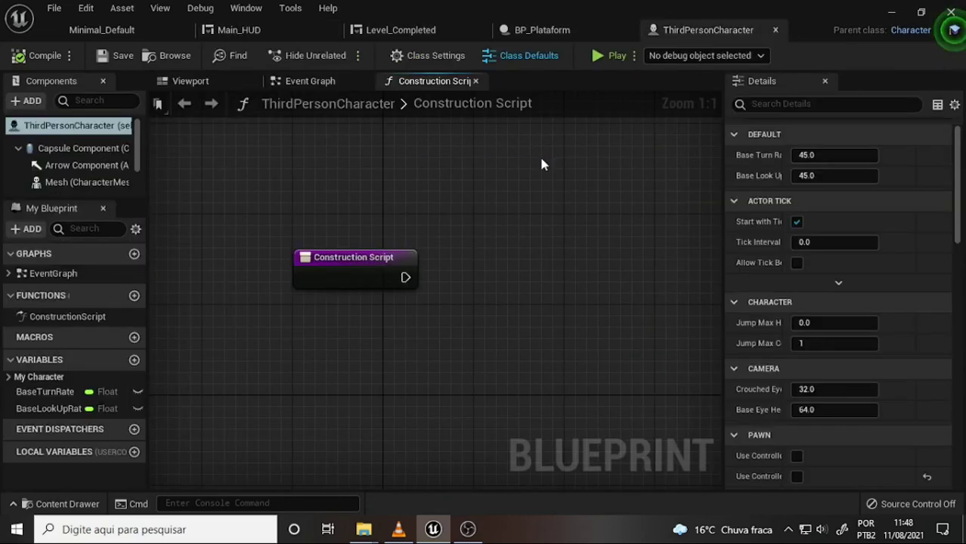
click(569, 29)
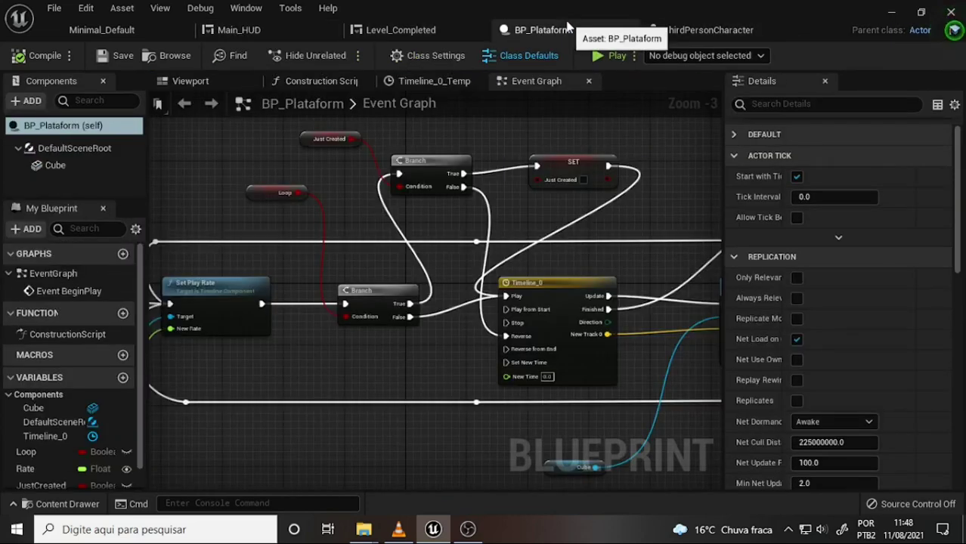
click(630, 30)
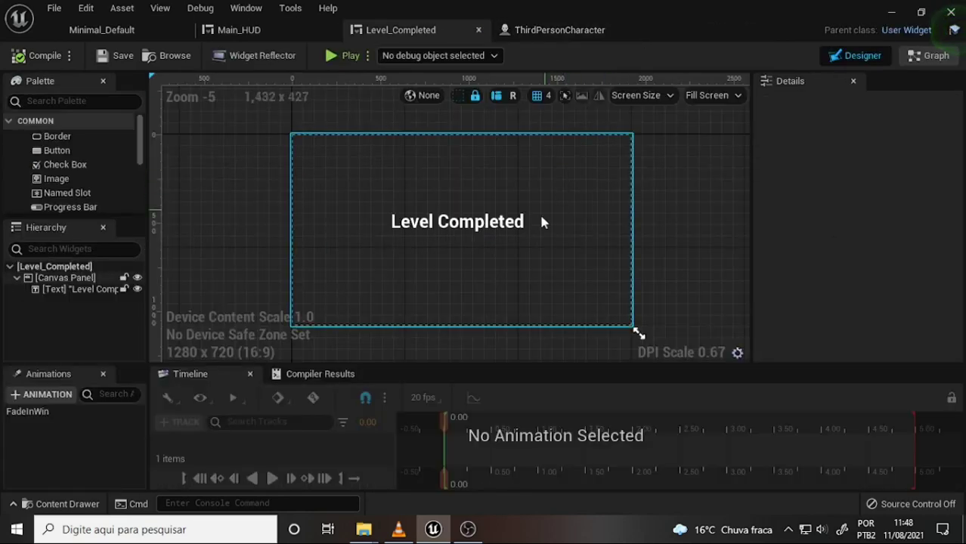
- Return to ThirdPersonCharacter and show its Event Graph
click(561, 30)
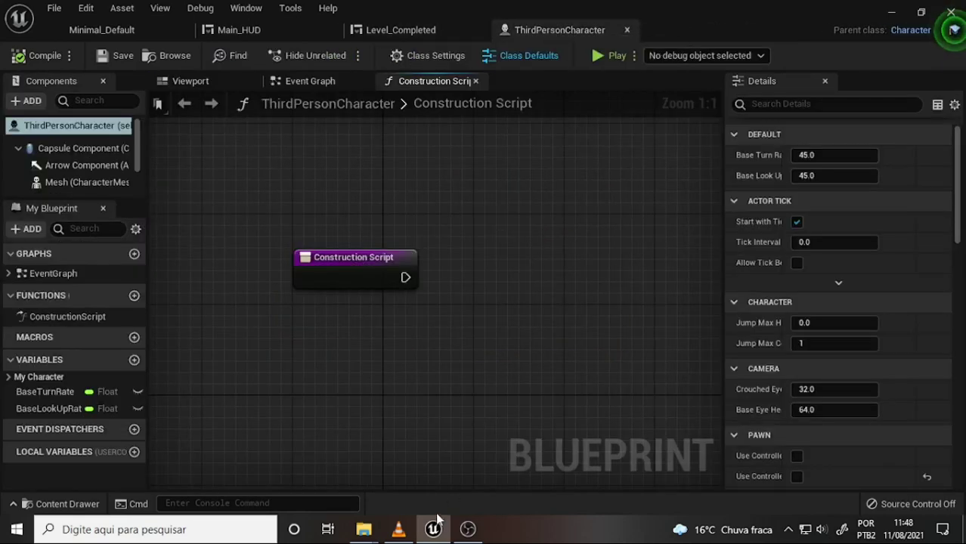
click(463, 536)
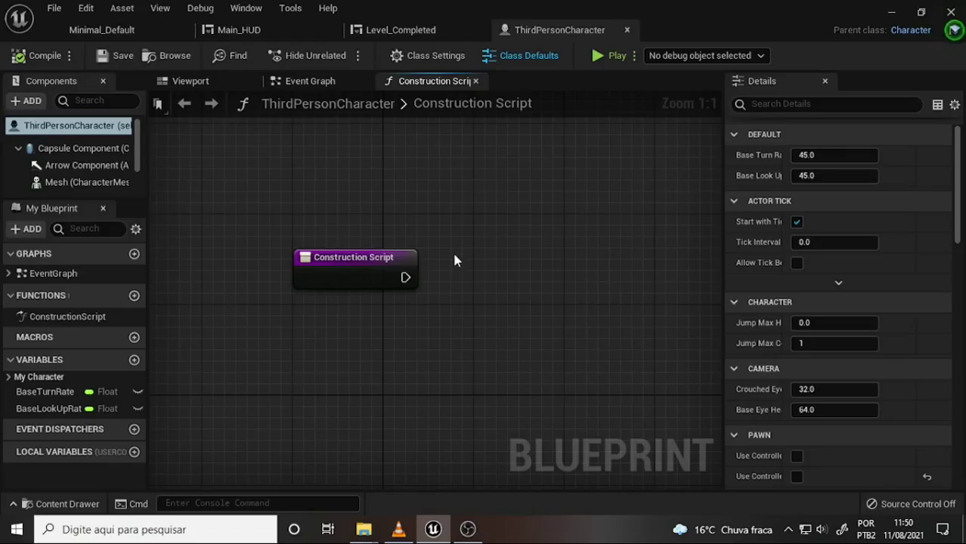
click(302, 83)
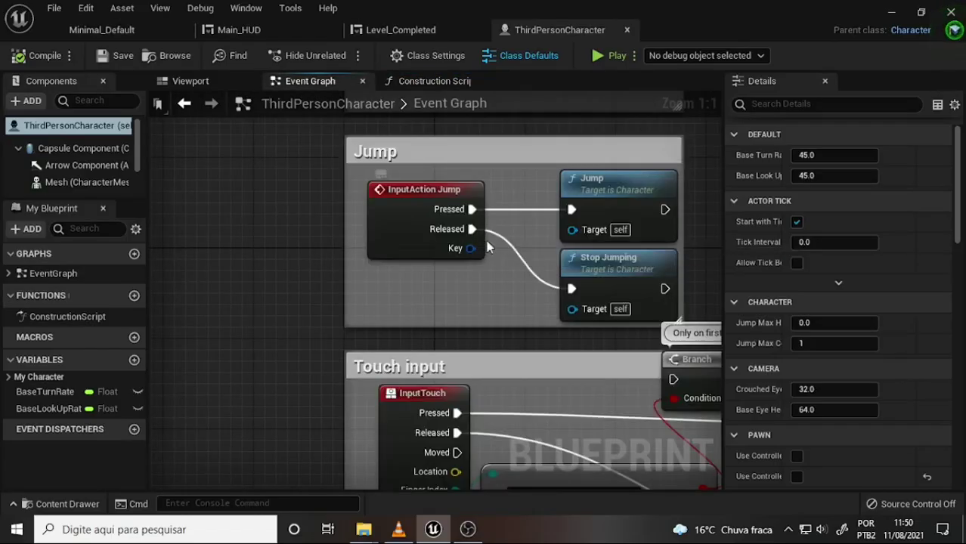
scroll(486, 240, down, 5)
scroll(487, 241, up, 2)
scroll(691, 204, down, 1)
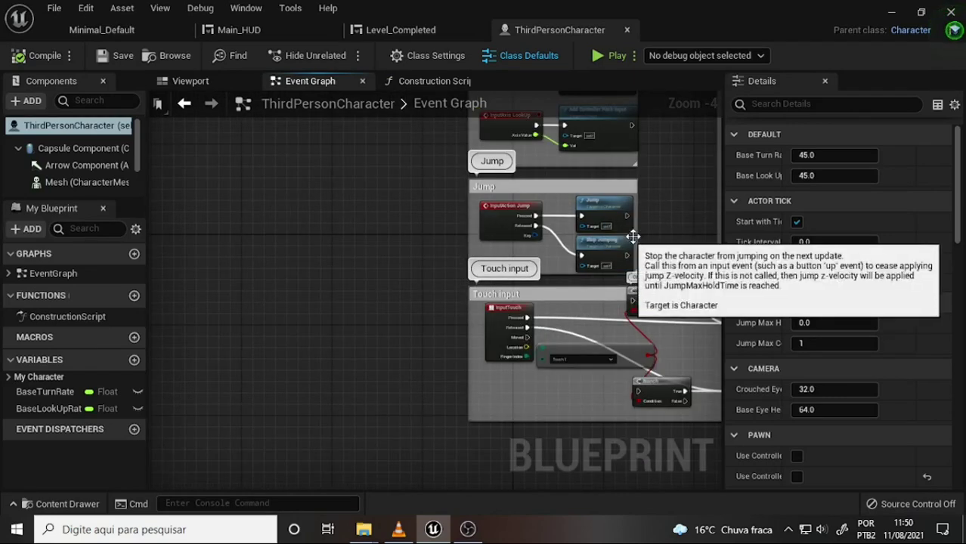
mouse_move(675, 200)
right_down()
mouse_move(499, 390)
mouse_move(584, 328)
right_up()
scroll(608, 314, down, 1)
scroll(609, 314, up, 1)
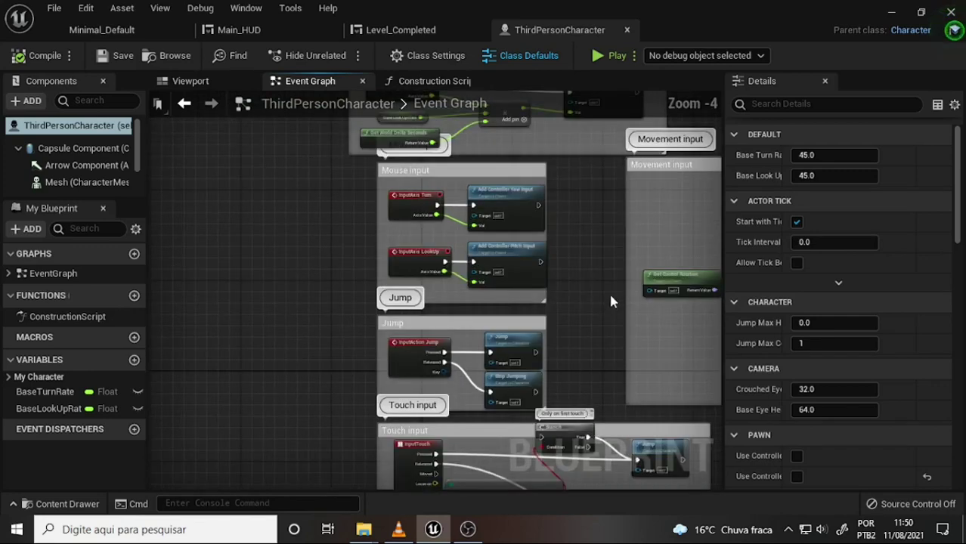
right_drag(313, 270, 465, 270)
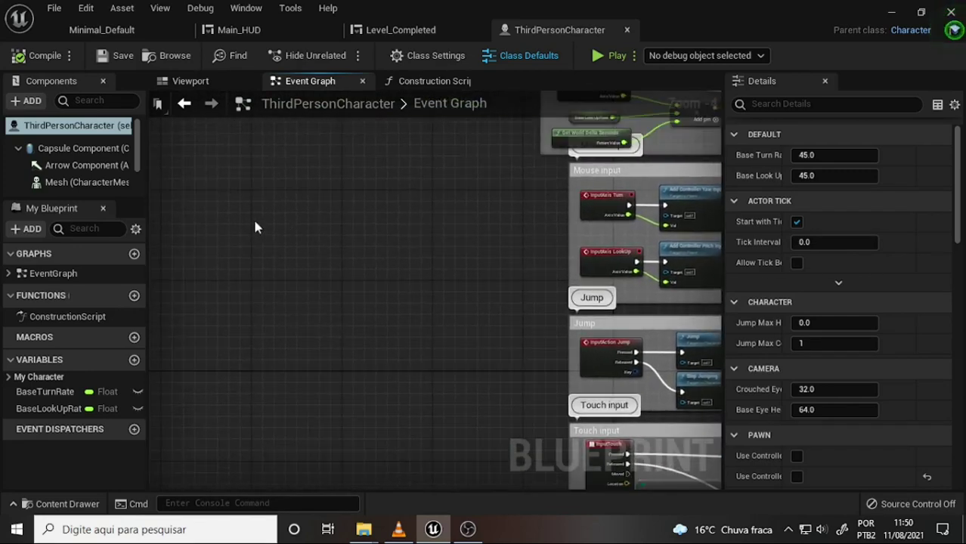
- Place a Tab keyboard event node in empty graph space, then search 'cust' for a custom event
right_click(209, 203)
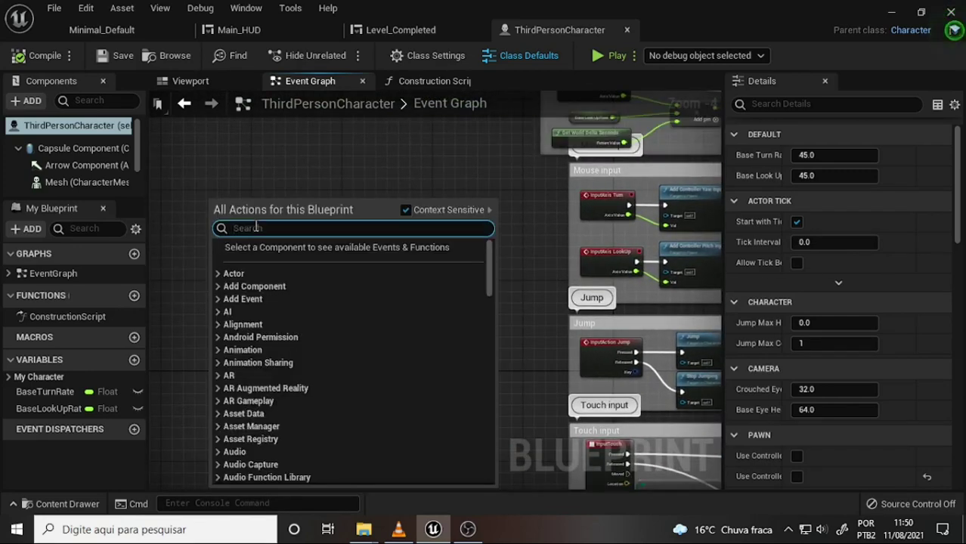
text(tab)
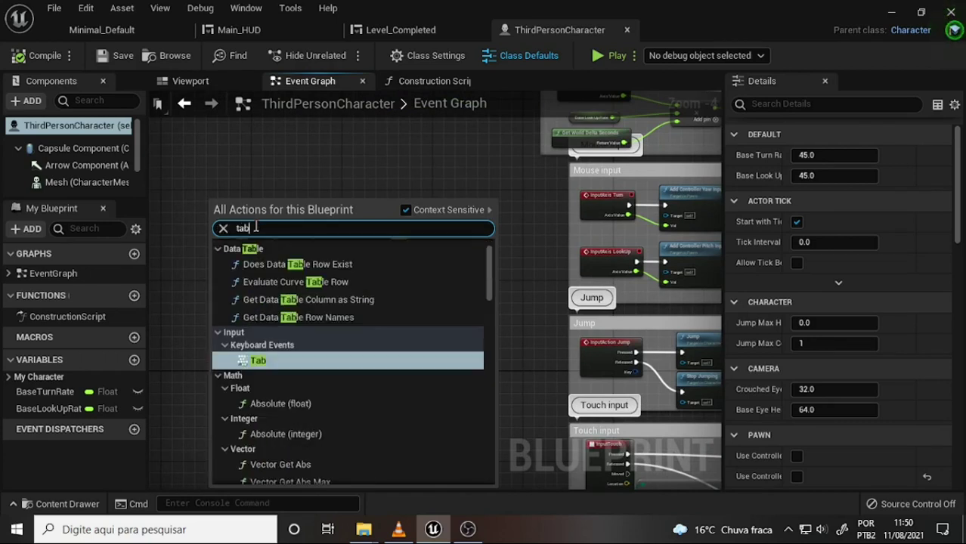
click(259, 361)
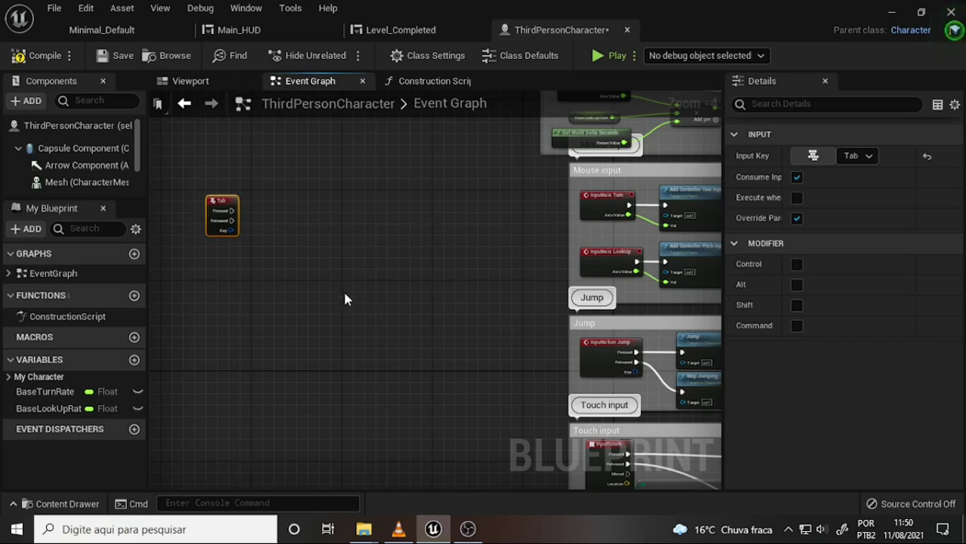
right_click(320, 202)
text(cu)
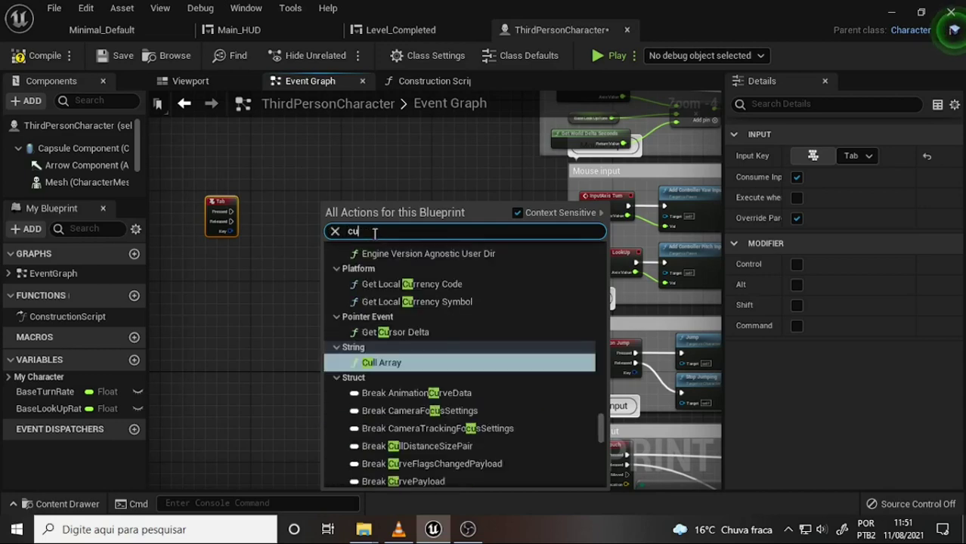
text(stom ev)
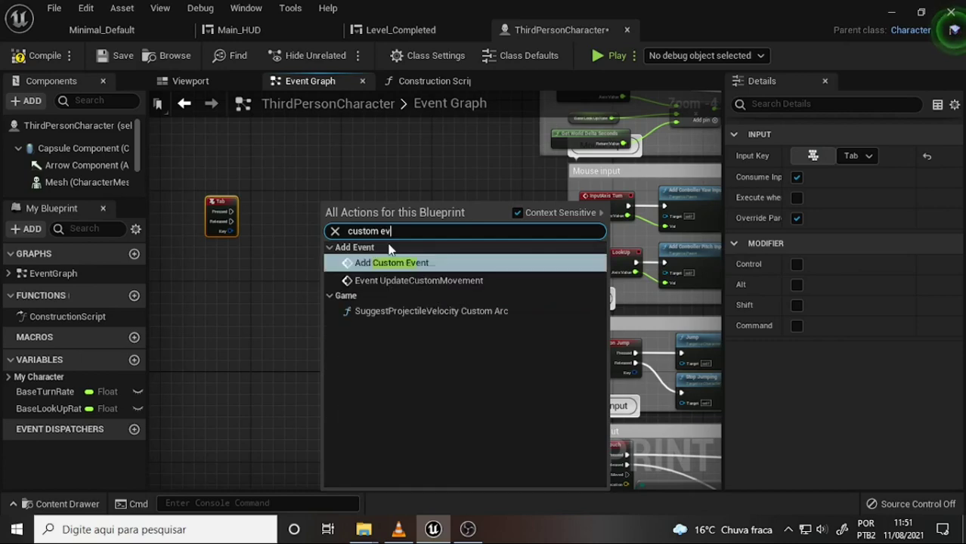
- Add a custom event and rename it 'Ragdoll Animation'
click(373, 264)
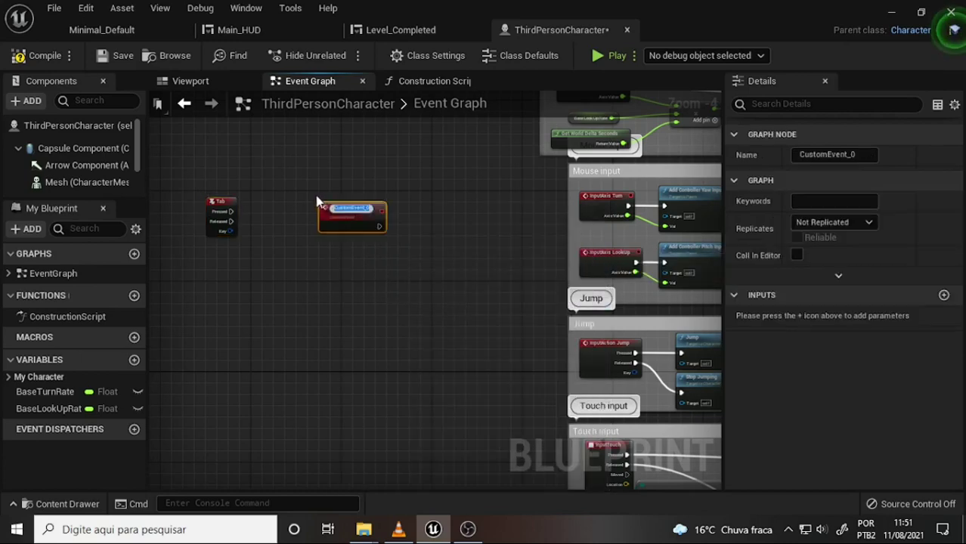
scroll(437, 225, up, 4)
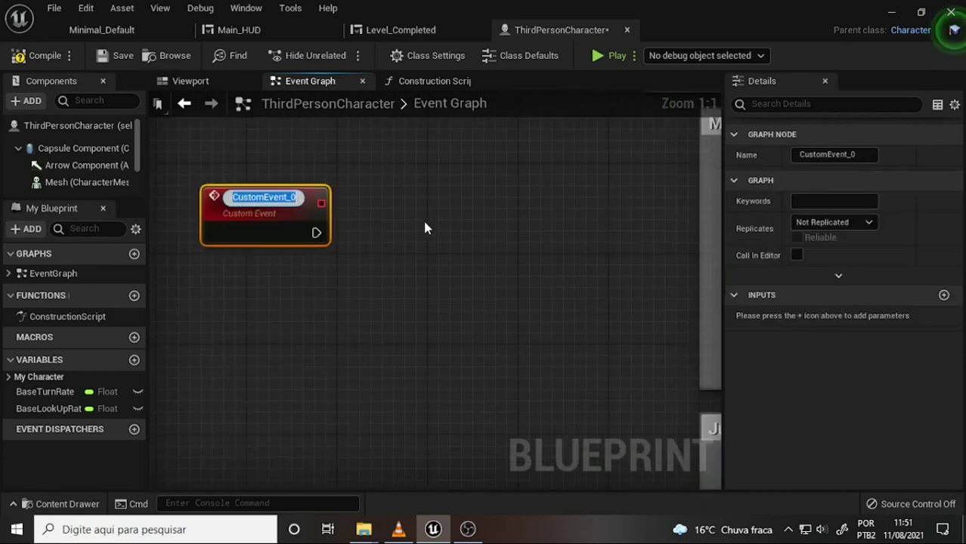
right_drag(404, 250, 556, 281)
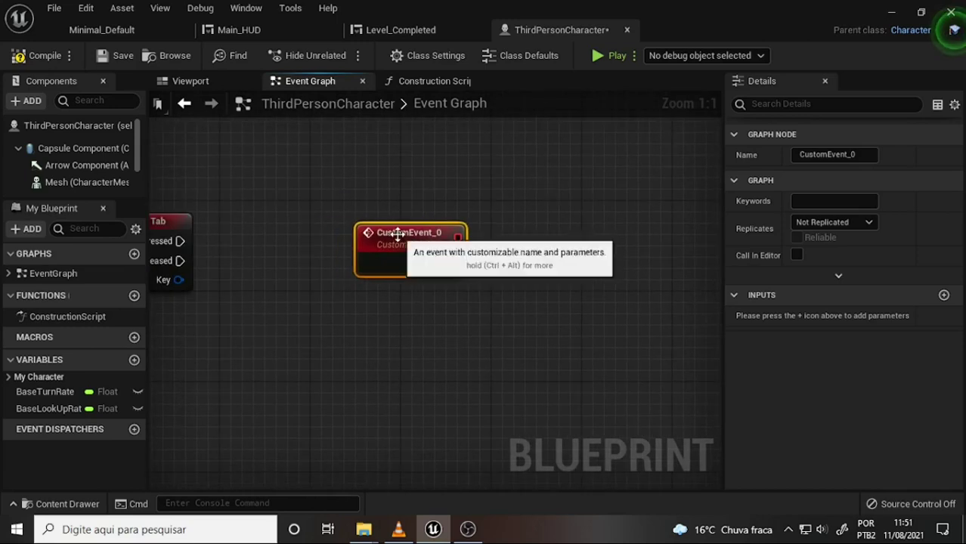
right_click(398, 239)
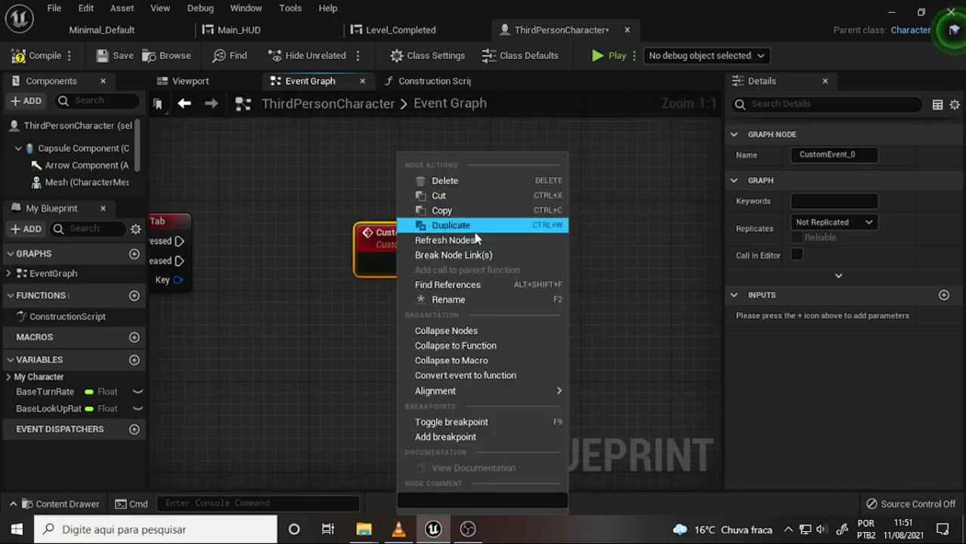
click(452, 299)
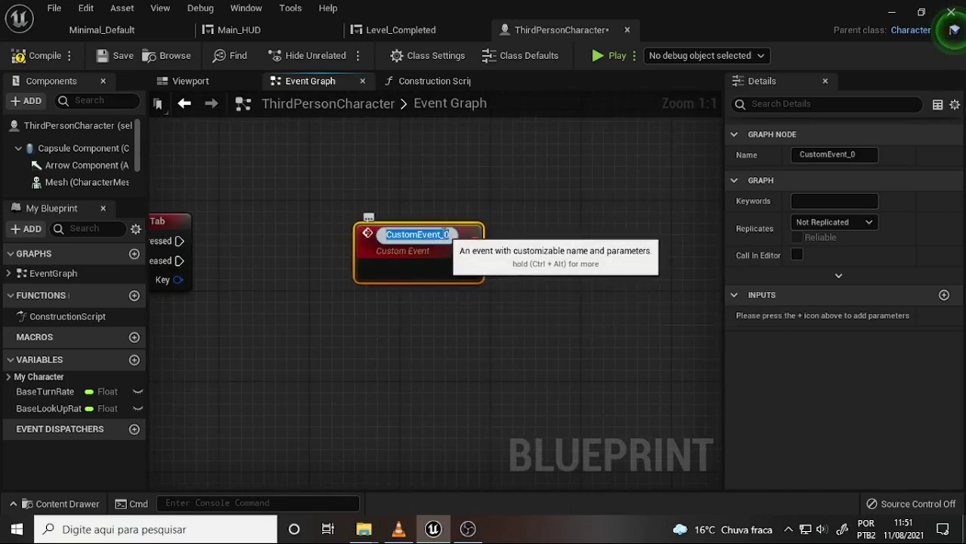
text(Ragdoll)
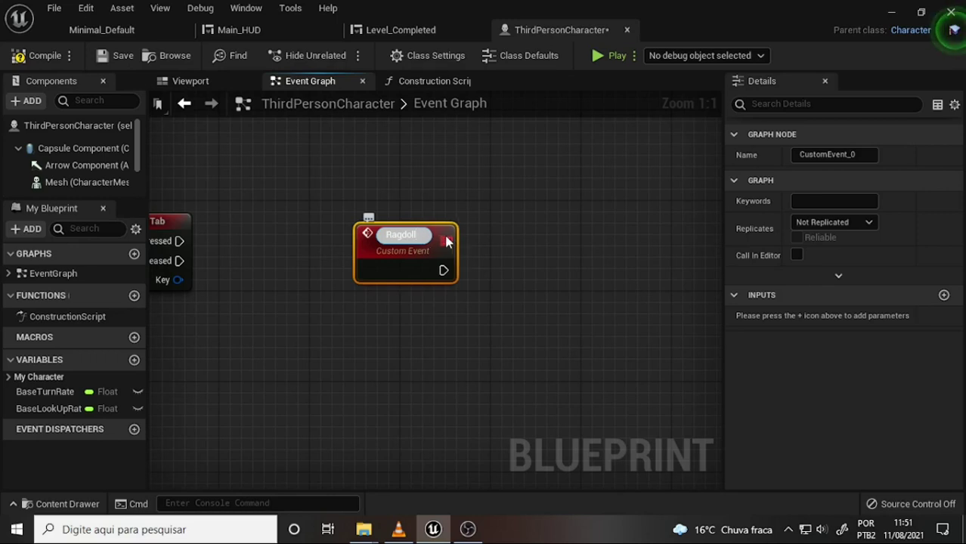
text( ANim)
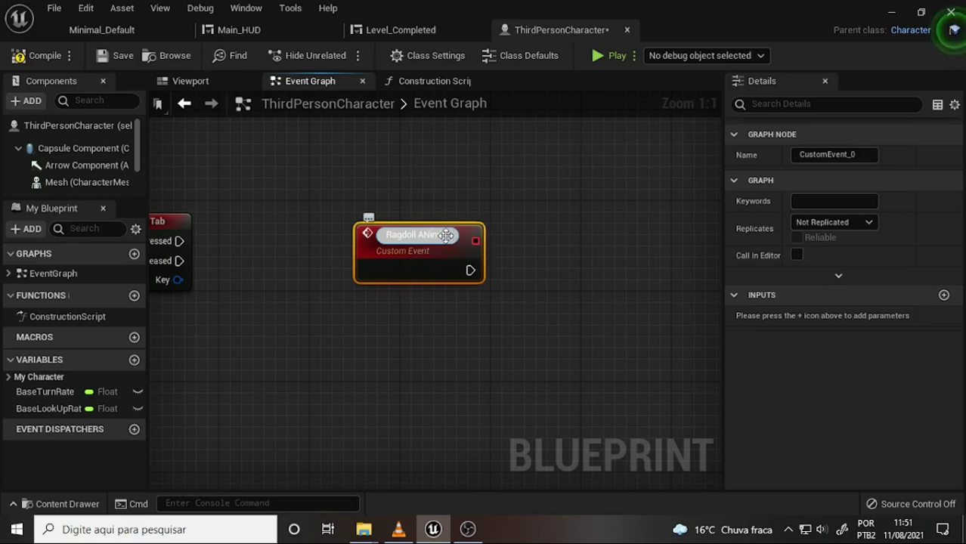
key(BackSpace)
key(BackSpace)
key(BackSpace)
text(n)
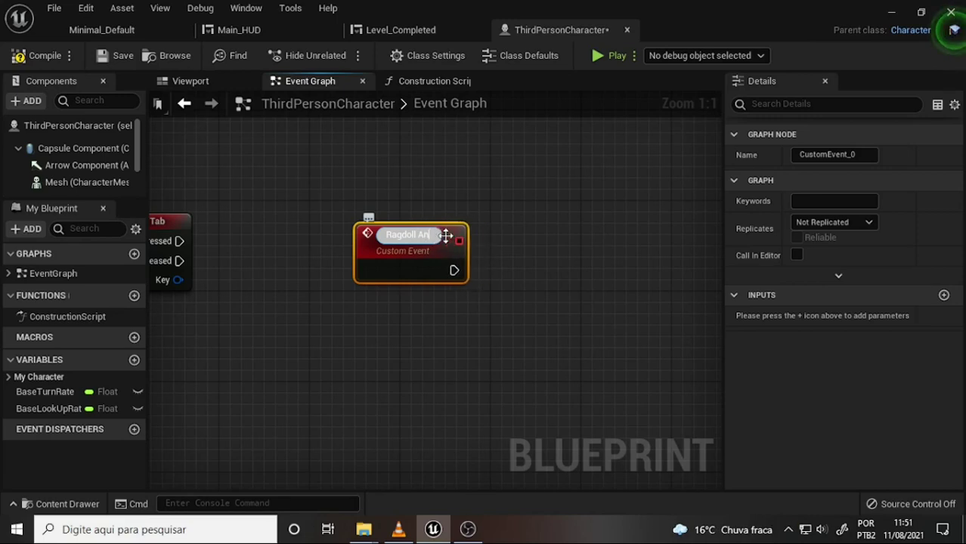
text(imation)
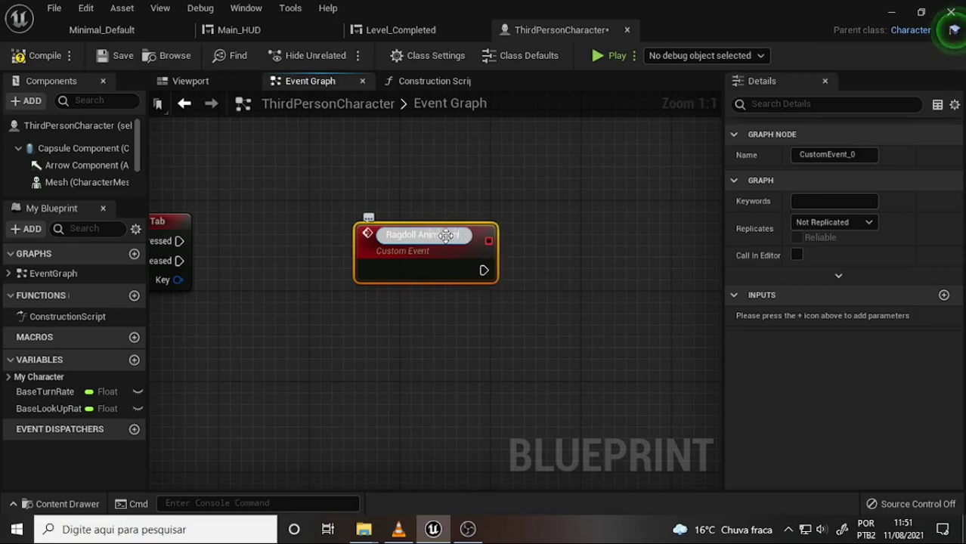
click(527, 316)
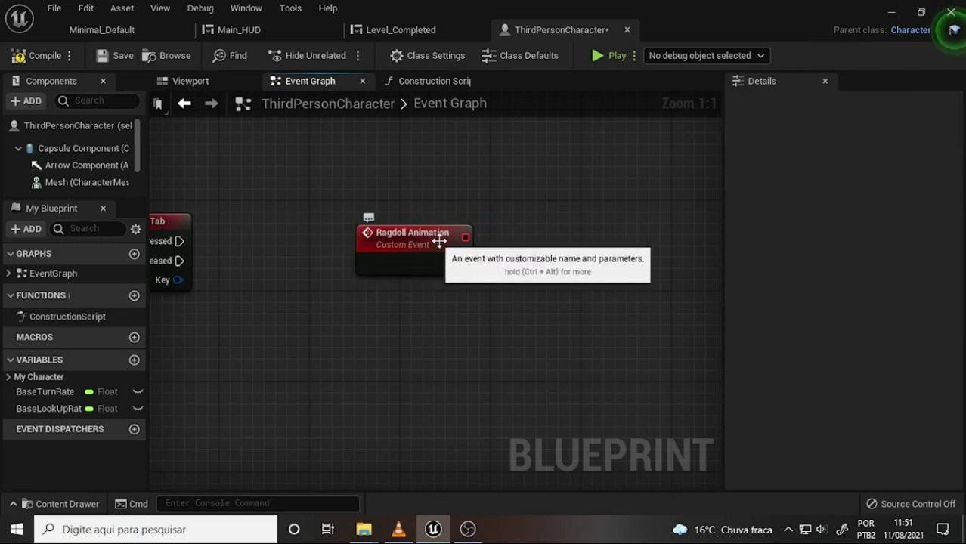
- Widen the Components panel and drag a Mesh reference node into the graph beside the events
drag(417, 230, 389, 230)
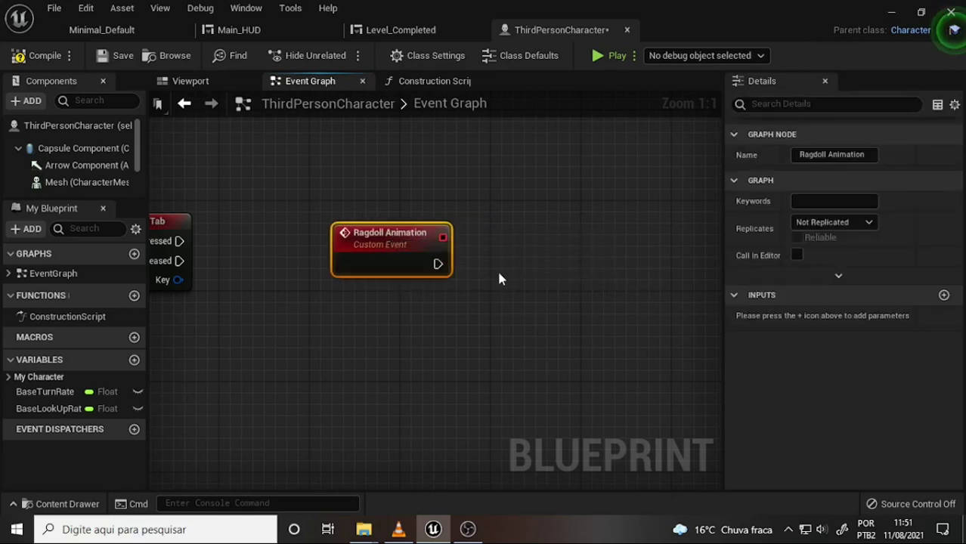
scroll(497, 265, down, 3)
scroll(499, 274, up, 1)
scroll(499, 275, up, 1)
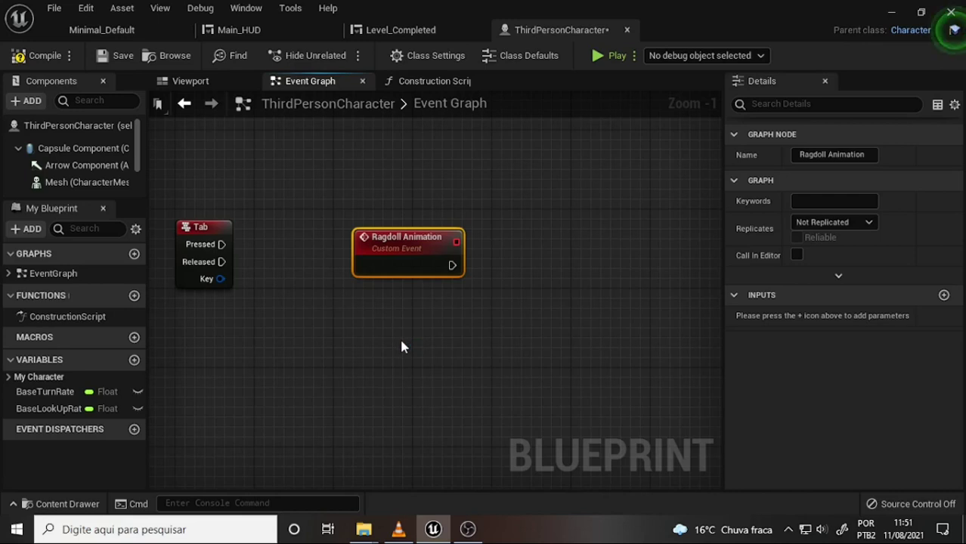
scroll(378, 352, down, 2)
scroll(378, 352, up, 1)
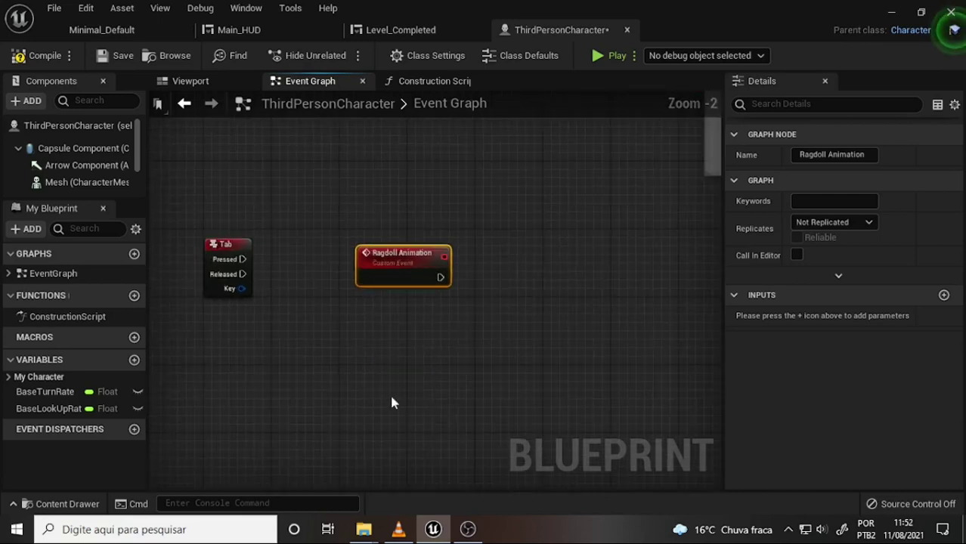
click(469, 531)
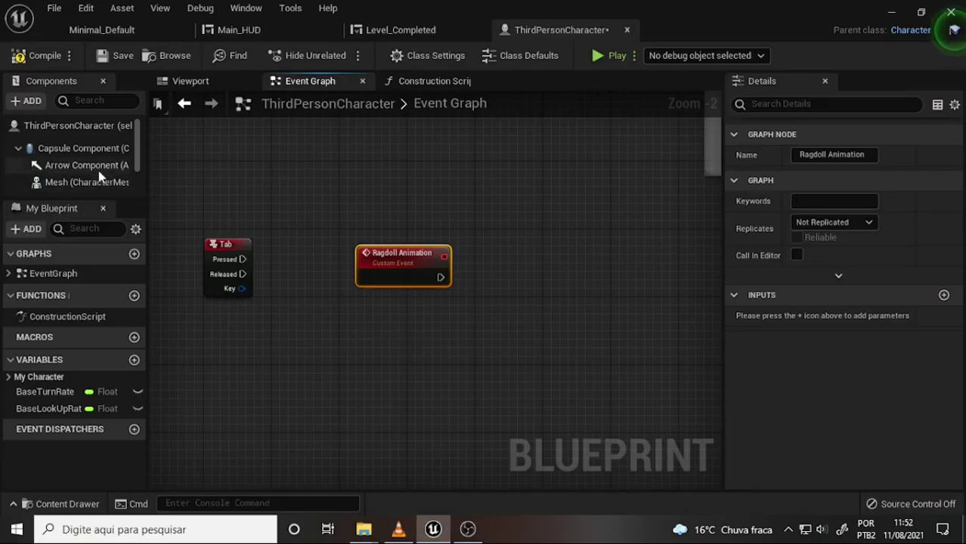
drag(147, 176, 222, 179)
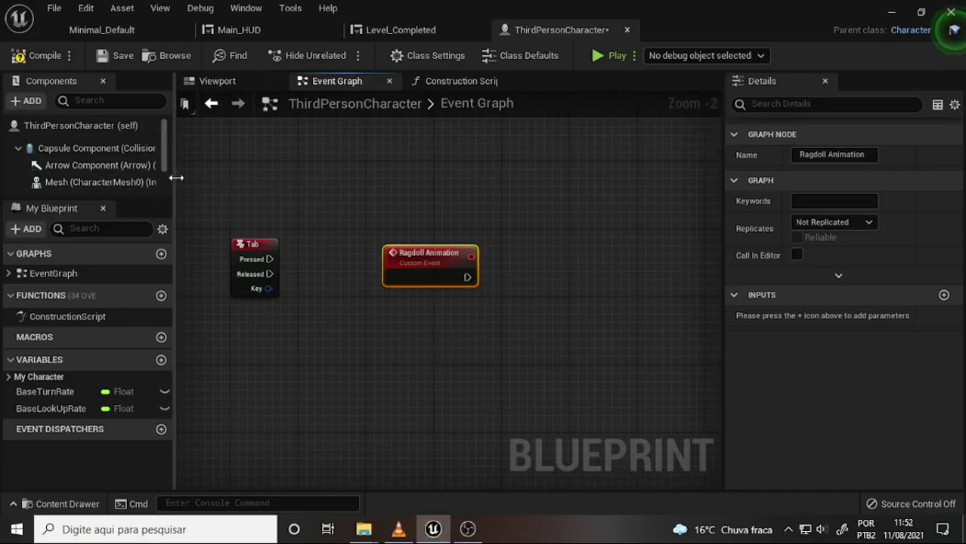
drag(85, 188, 446, 188)
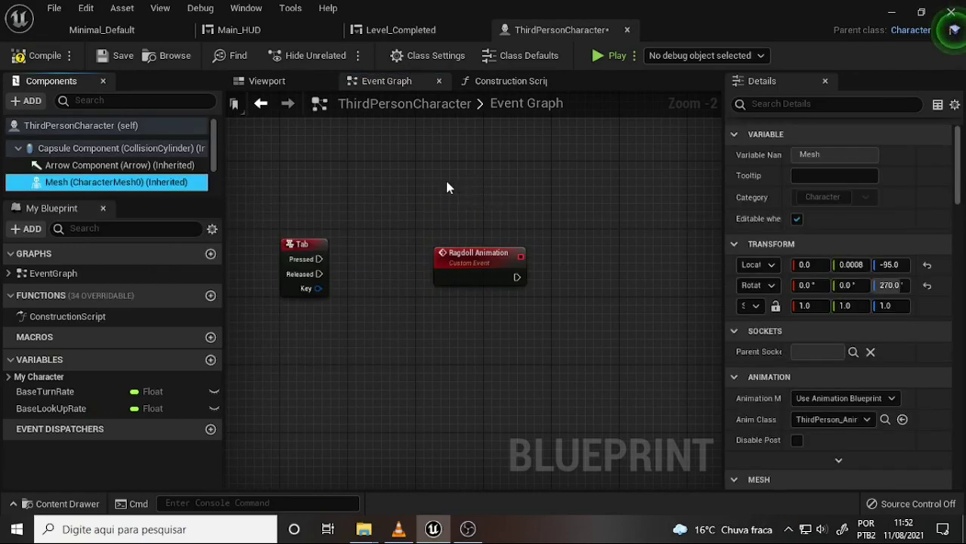
click(469, 530)
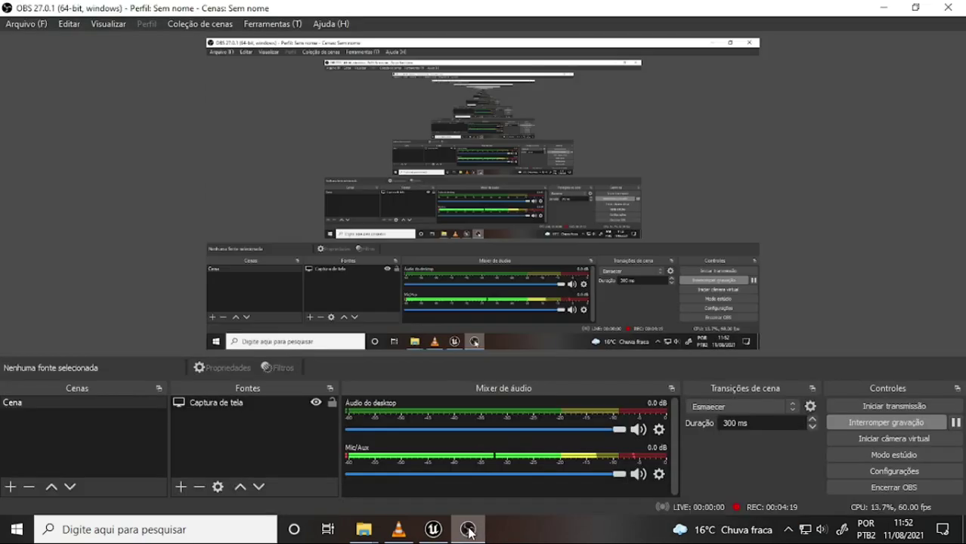
click(398, 531)
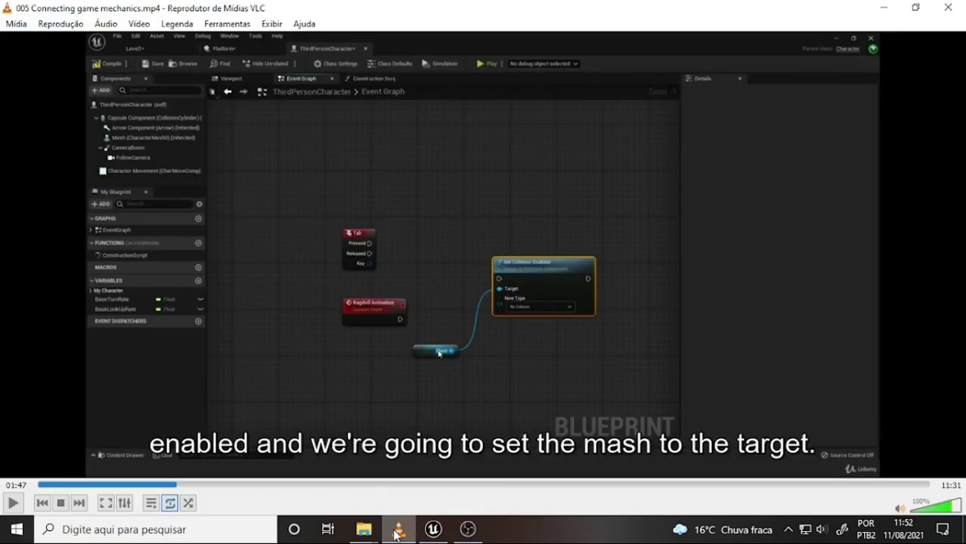
click(468, 530)
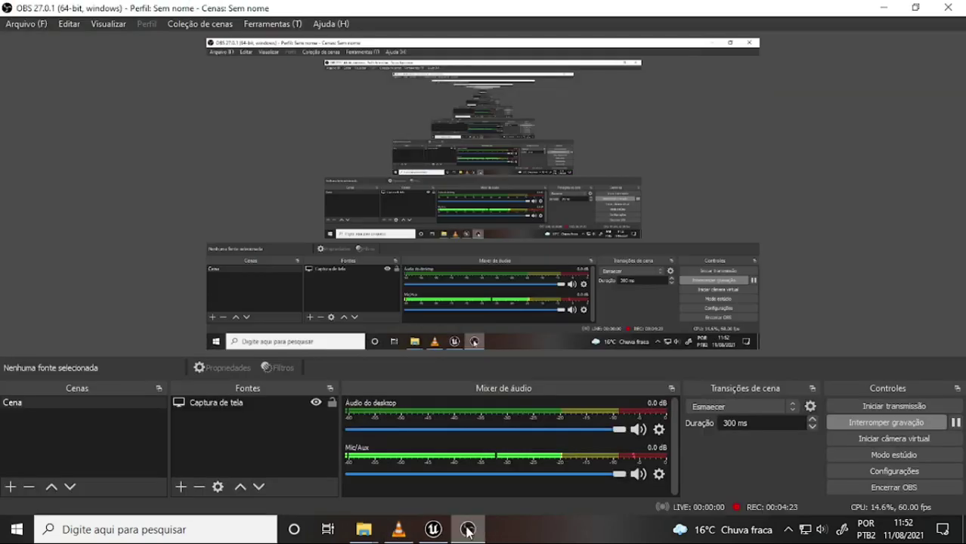
click(399, 531)
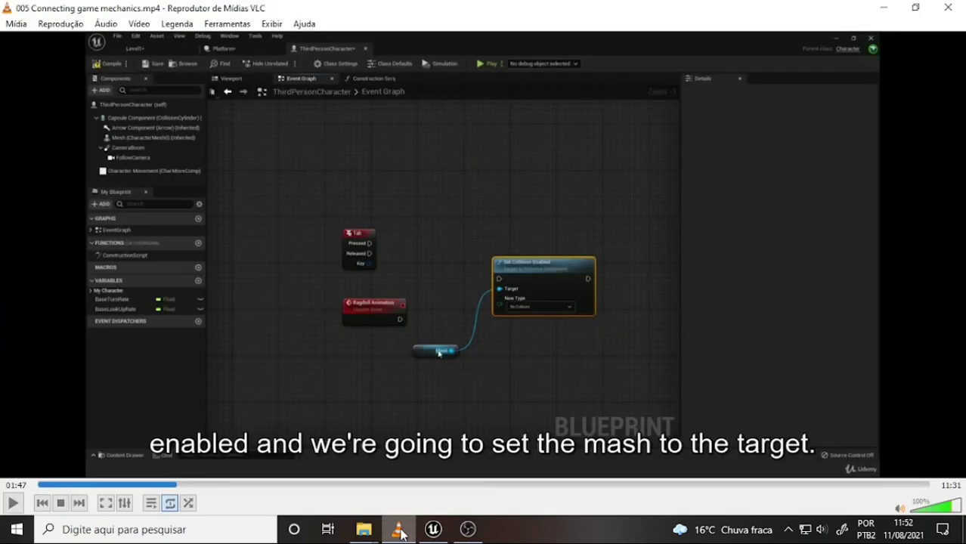
click(468, 531)
click(432, 529)
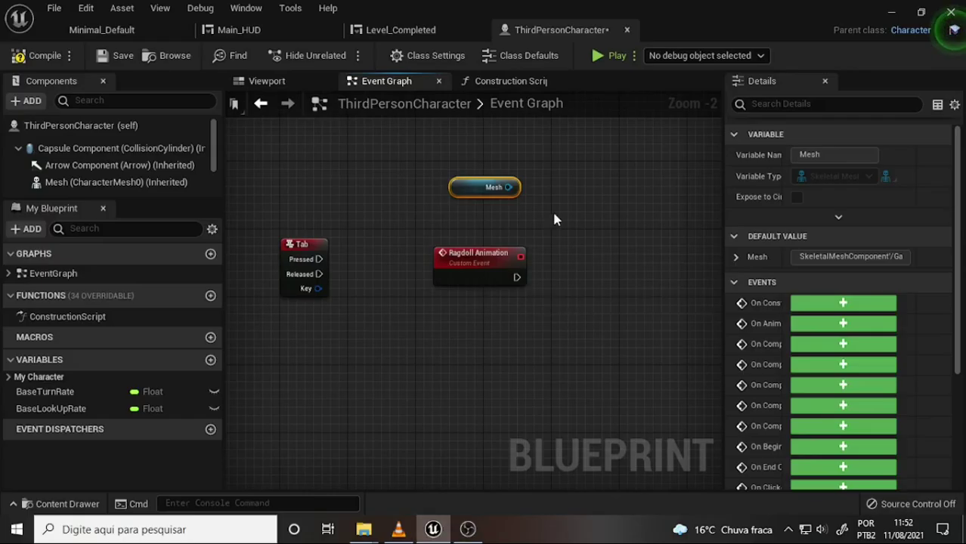
- Add a Set Collision Enabled node wired to Mesh via 'set coll', and move both below the events
drag(508, 187, 579, 180)
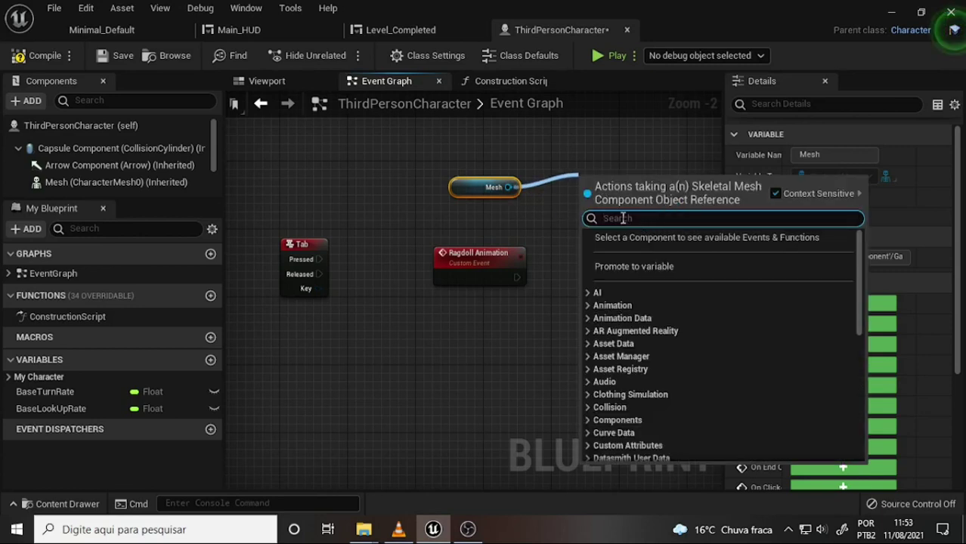
text(set)
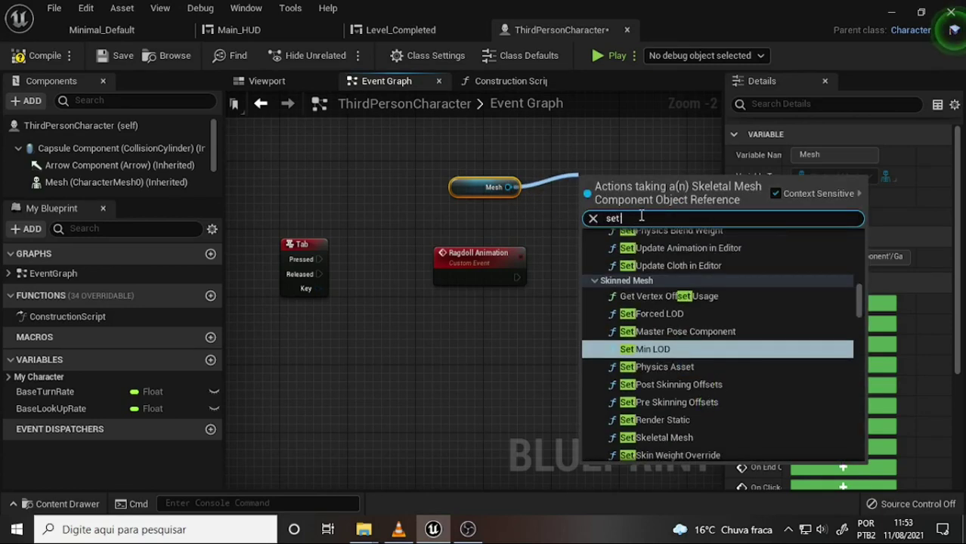
text( coll)
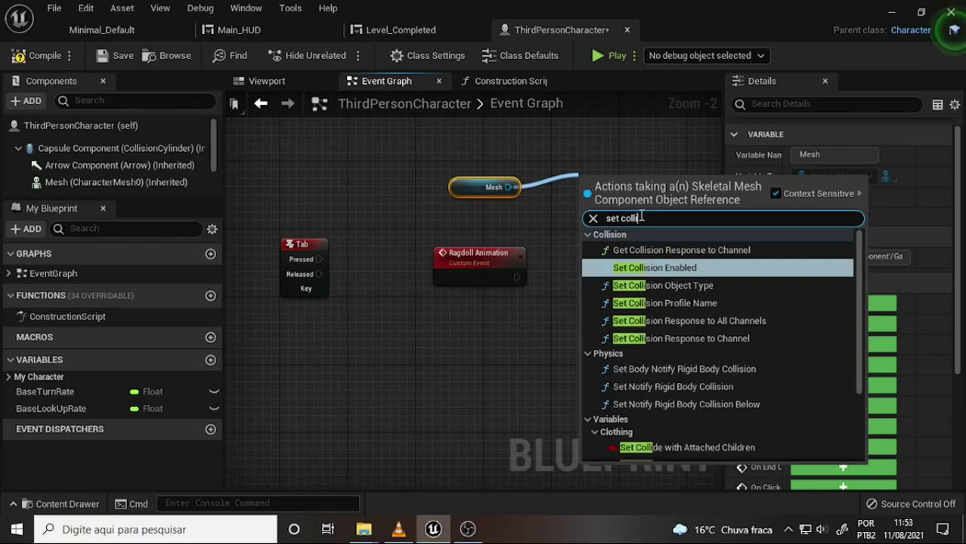
key(Return)
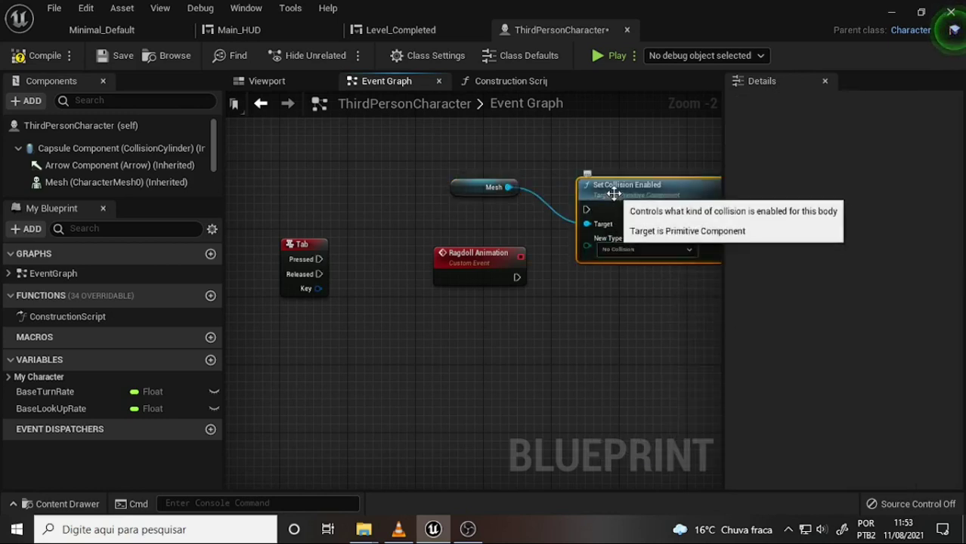
click(476, 187)
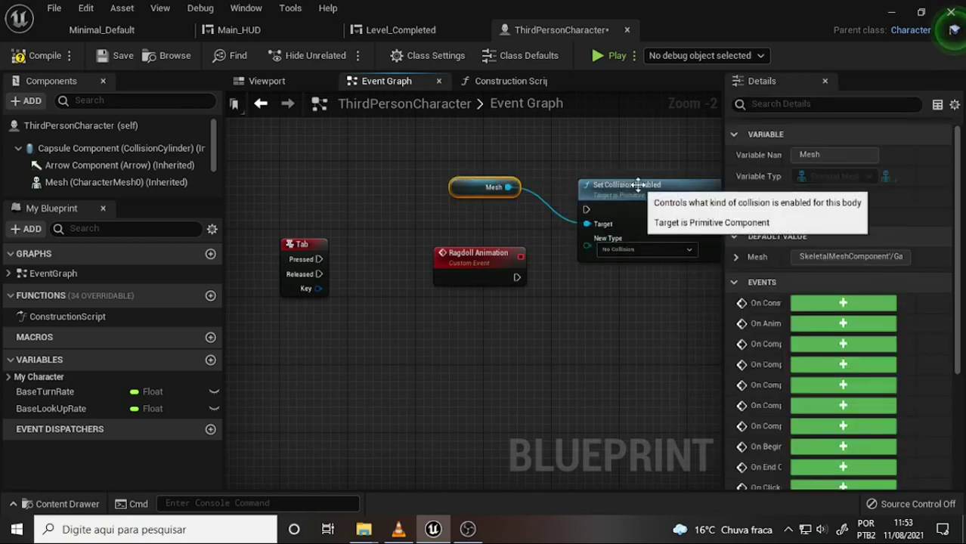
ctrl+click(639, 185)
drag(639, 184, 492, 346)
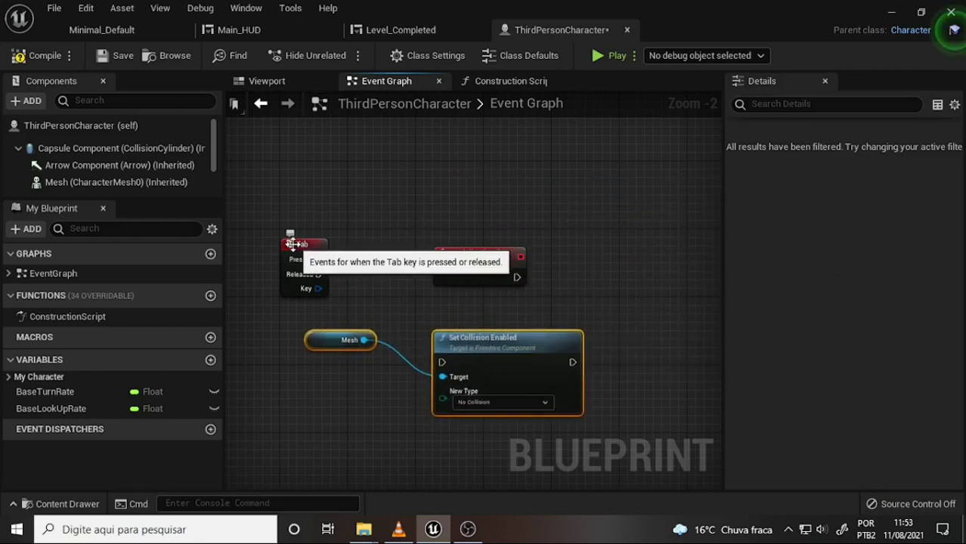
- Lay out the nodes and wire Ragdoll Animation and Tab Pressed into Set Collision Enabled's exec input
drag(292, 244, 375, 167)
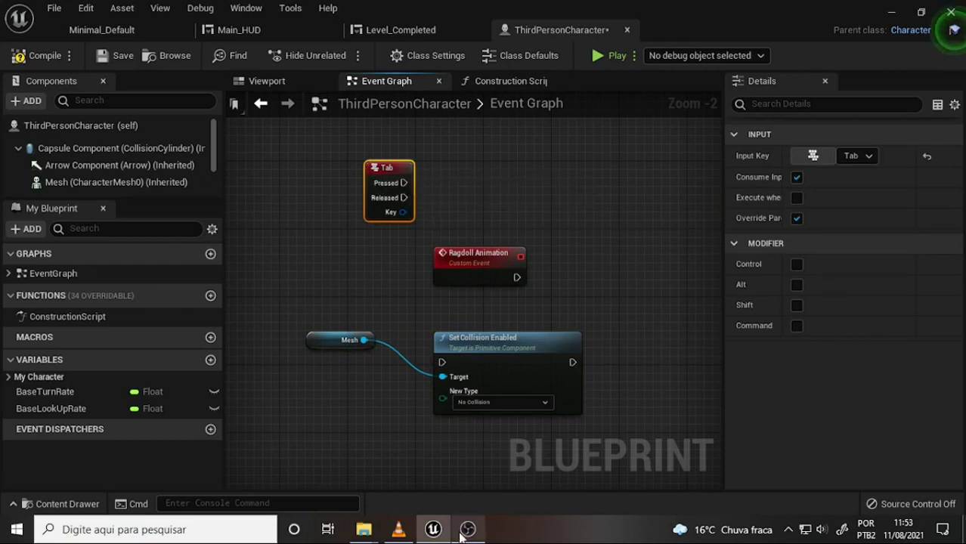
drag(477, 333, 509, 272)
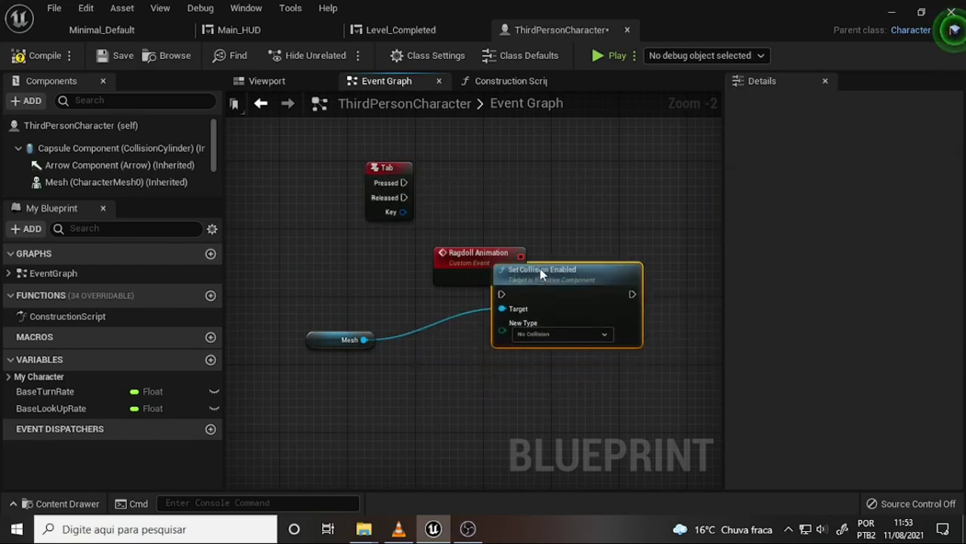
drag(341, 340, 358, 399)
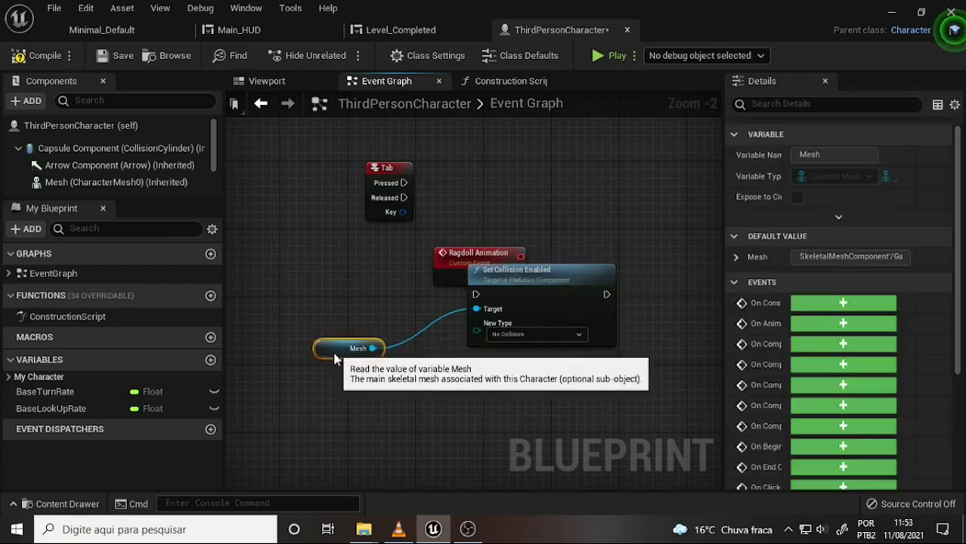
drag(458, 256, 295, 290)
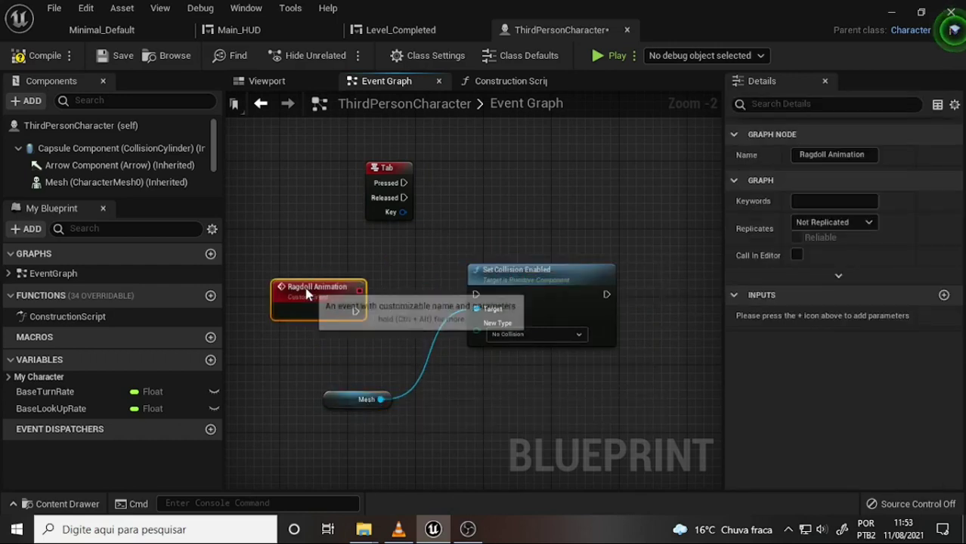
drag(355, 311, 476, 295)
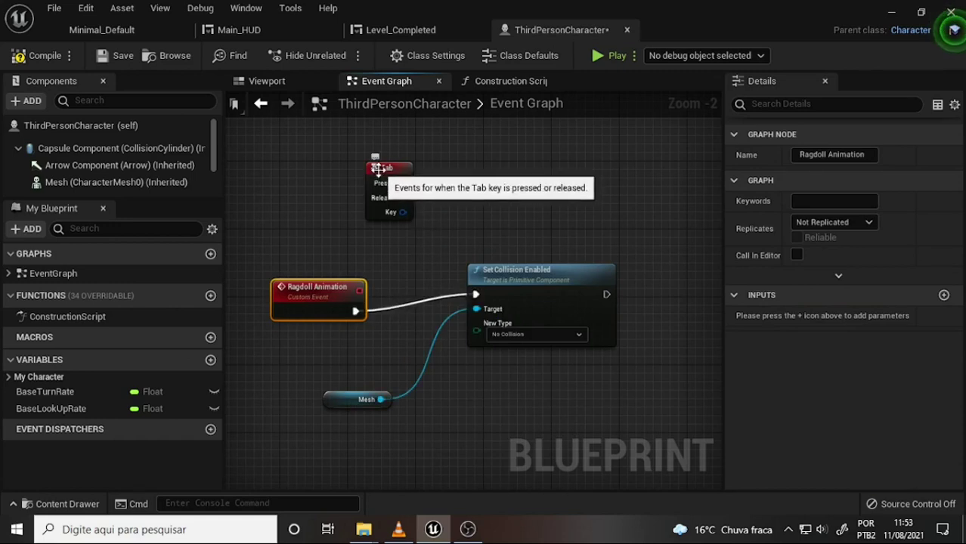
mouse_move(387, 170)
mouse_down()
mouse_move(326, 187)
mouse_move(476, 297)
mouse_up()
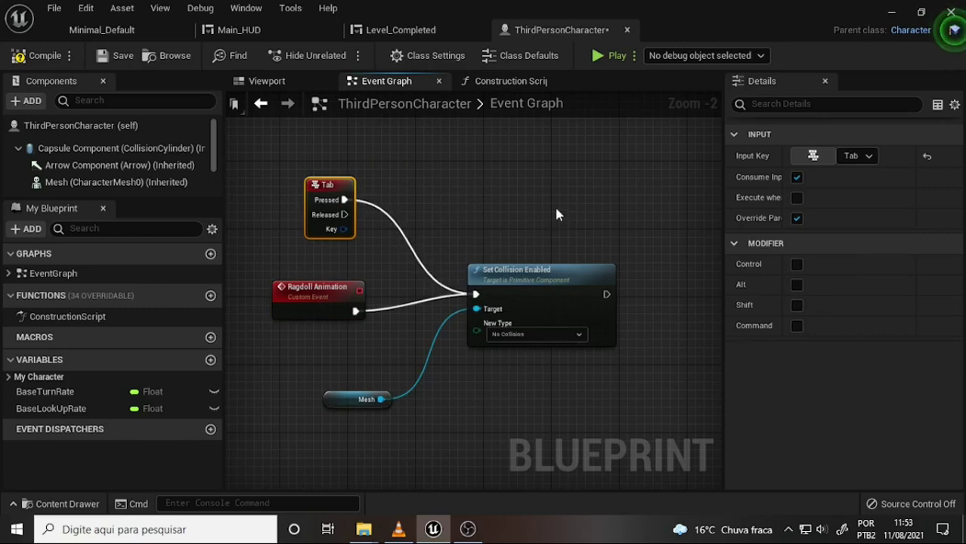
key(alt+Tab)
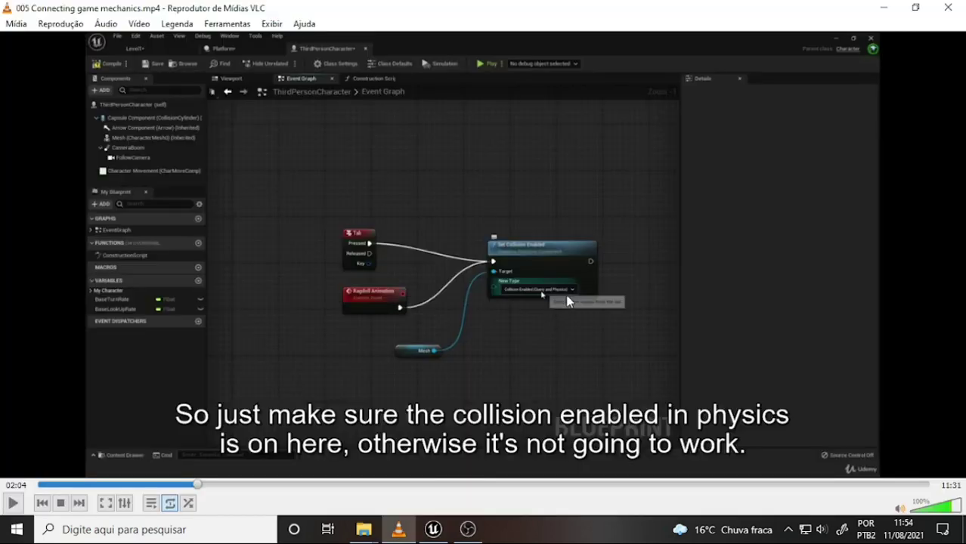
- Set New Type on Set Collision Enabled to Collision Enabled (Query and Physics)
click(468, 529)
click(436, 531)
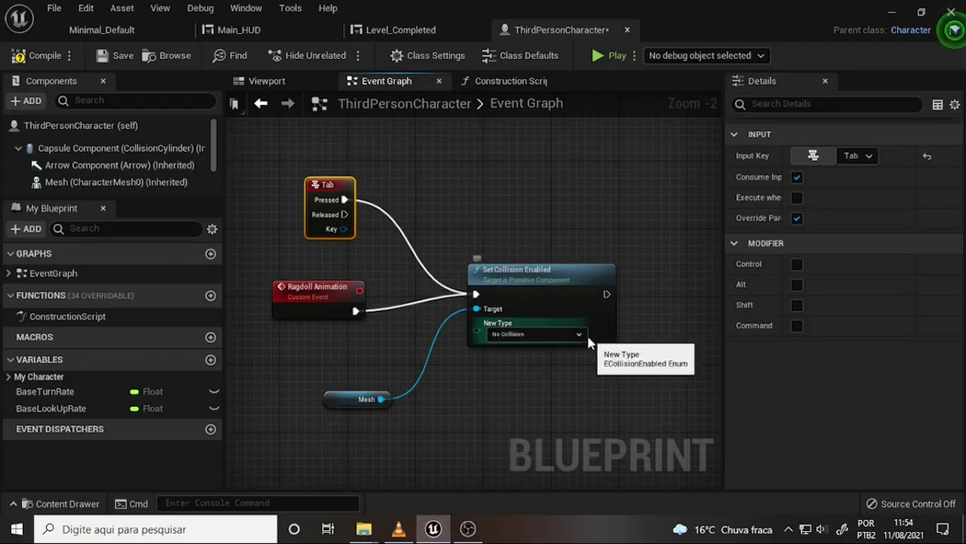
click(576, 335)
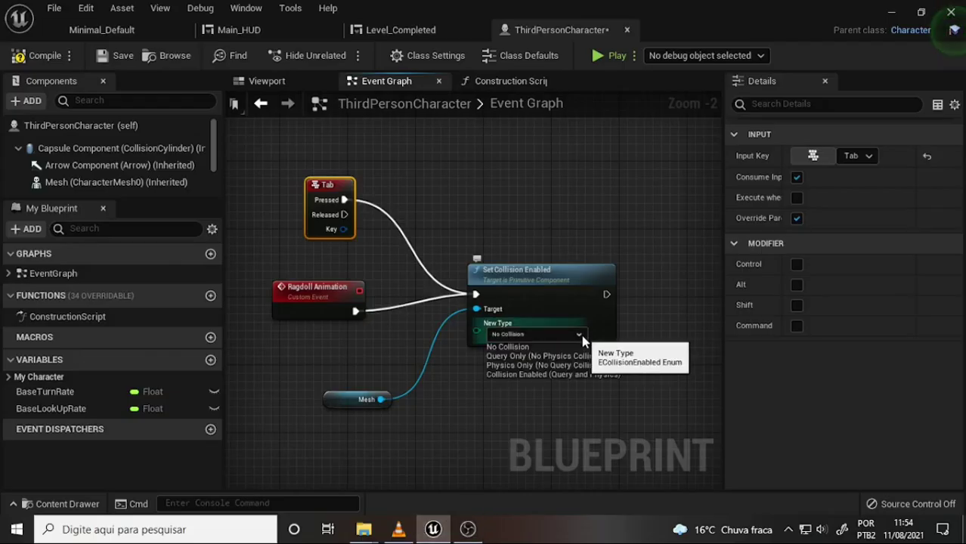
click(549, 374)
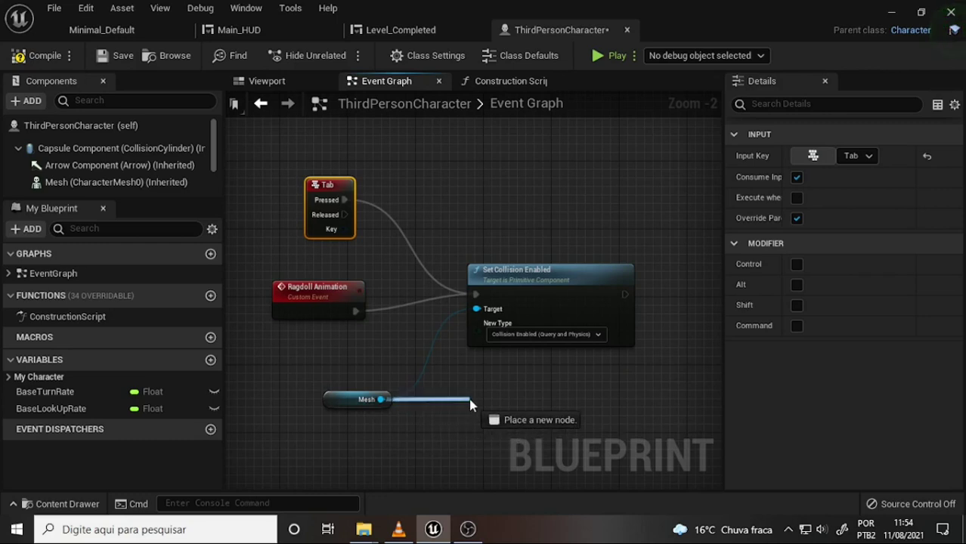
- Add a Set Simulate Physics node targeting Mesh via 'set sim' and nudge it and Mesh into place
drag(381, 400, 468, 398)
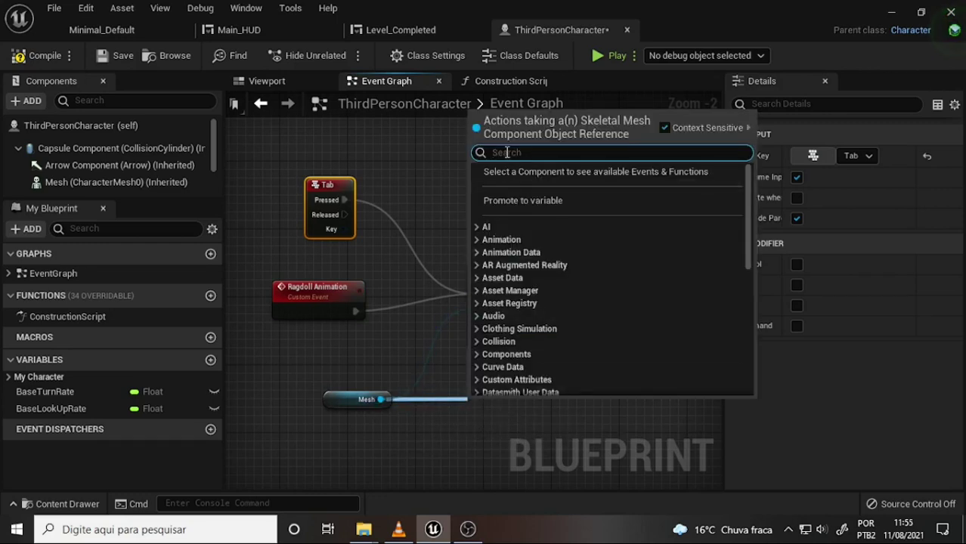
text(set)
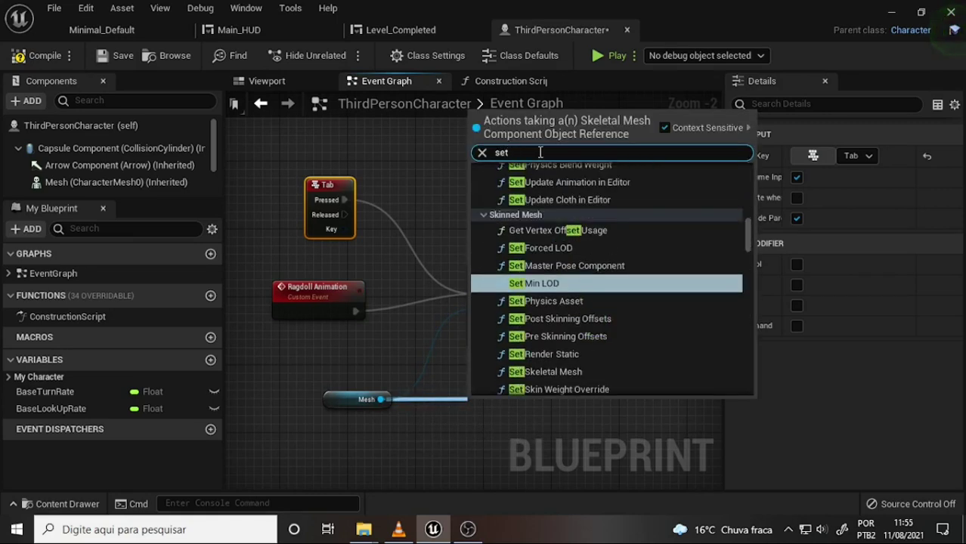
text( sim)
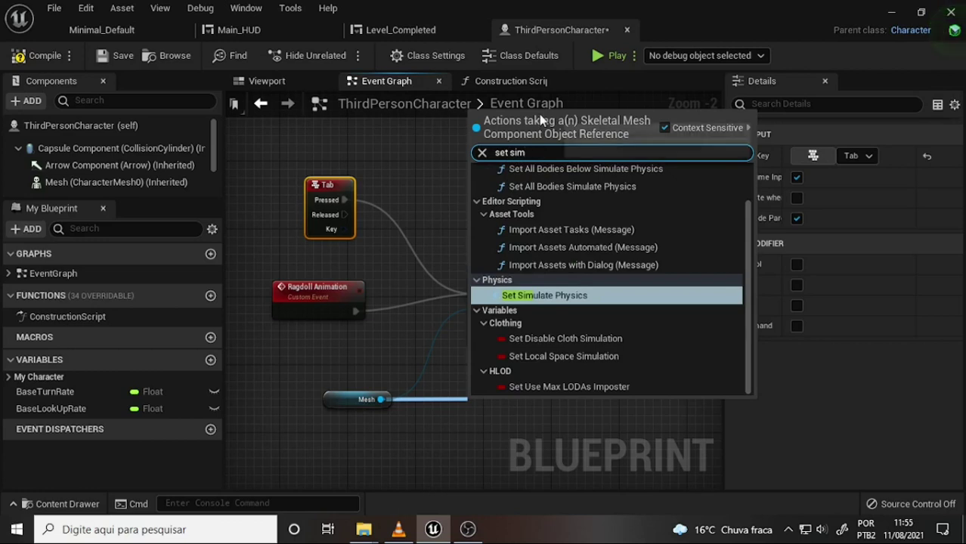
click(546, 295)
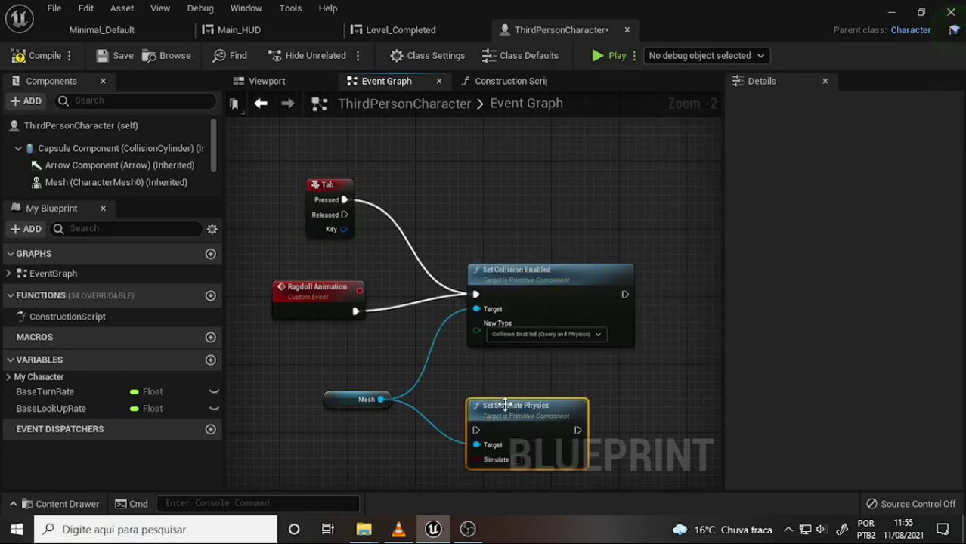
drag(505, 405, 503, 372)
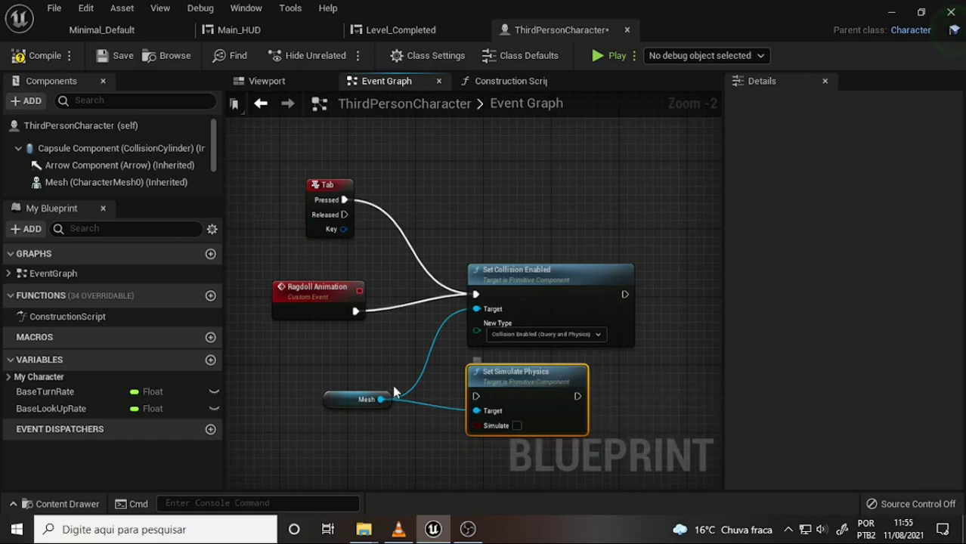
drag(361, 399, 362, 409)
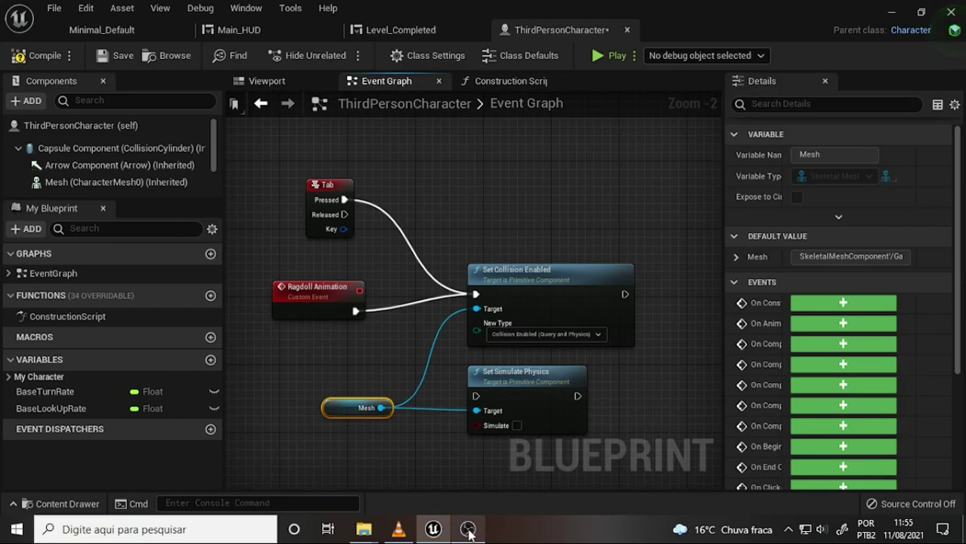
- Zoom out, box-select all five ragdoll nodes and drag them further left
click(401, 532)
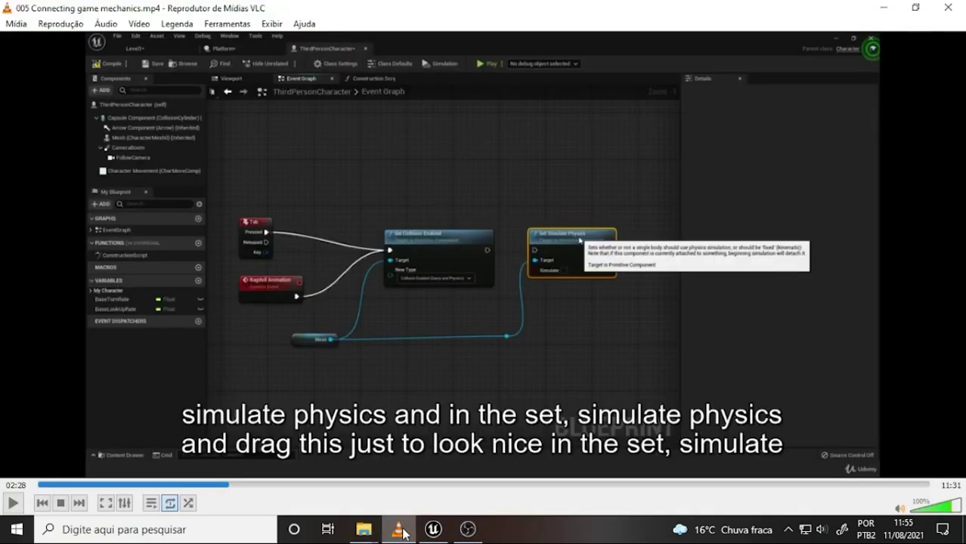
click(402, 532)
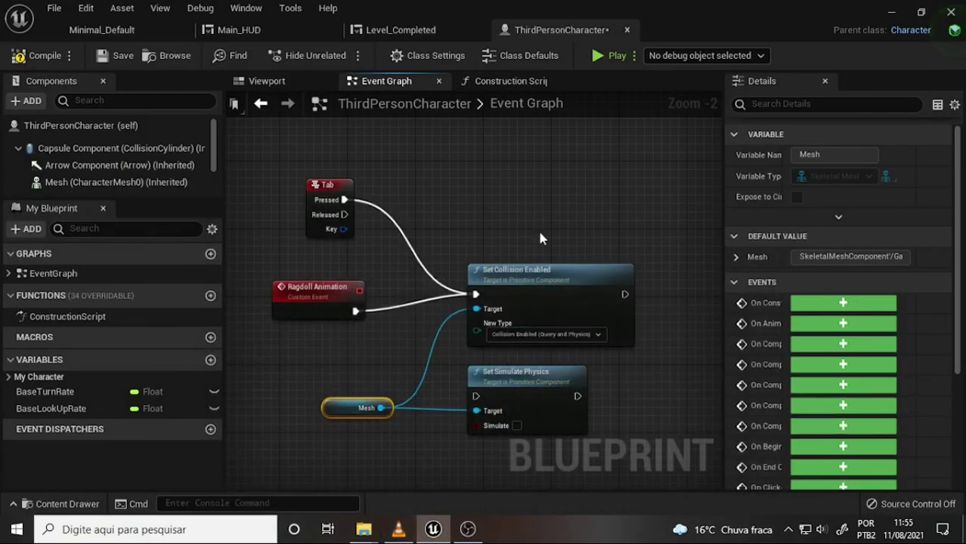
scroll(538, 228, down, 1)
scroll(536, 222, down, 1)
mouse_move(537, 221)
right_down()
mouse_move(386, 231)
mouse_move(568, 222)
right_up()
drag(388, 180, 574, 416)
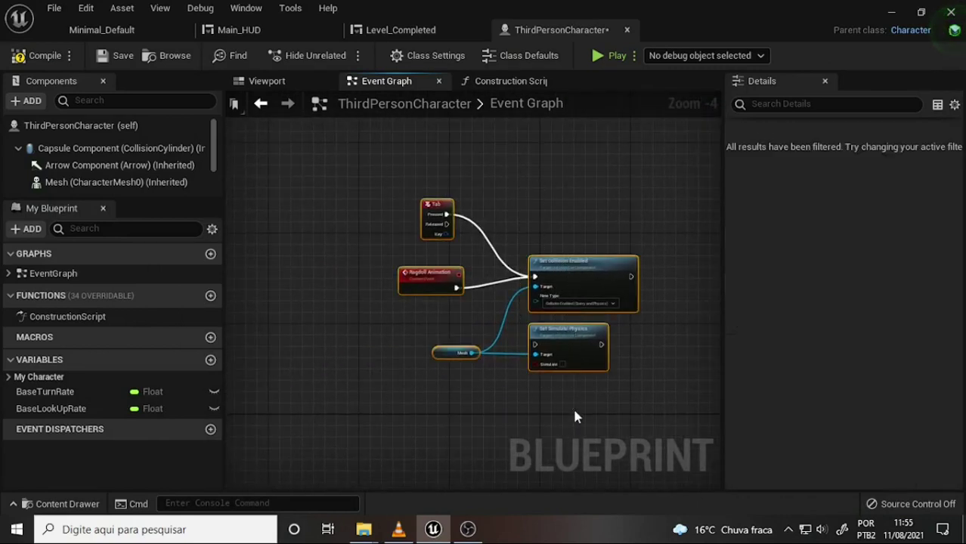
mouse_move(594, 327)
mouse_down()
mouse_move(437, 323)
mouse_move(543, 272)
mouse_up()
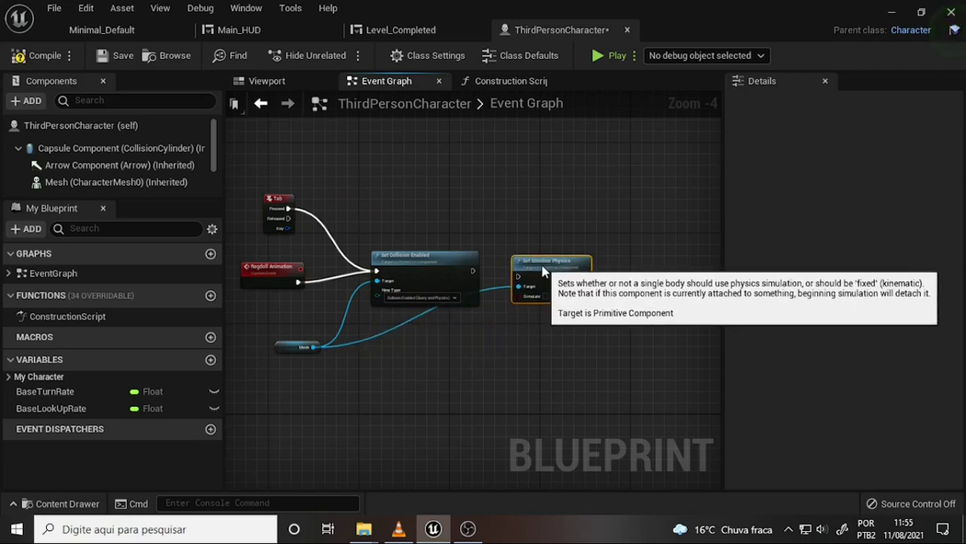
- Add a reroute point on the Mesh wire and position it below and to the right
click(421, 320)
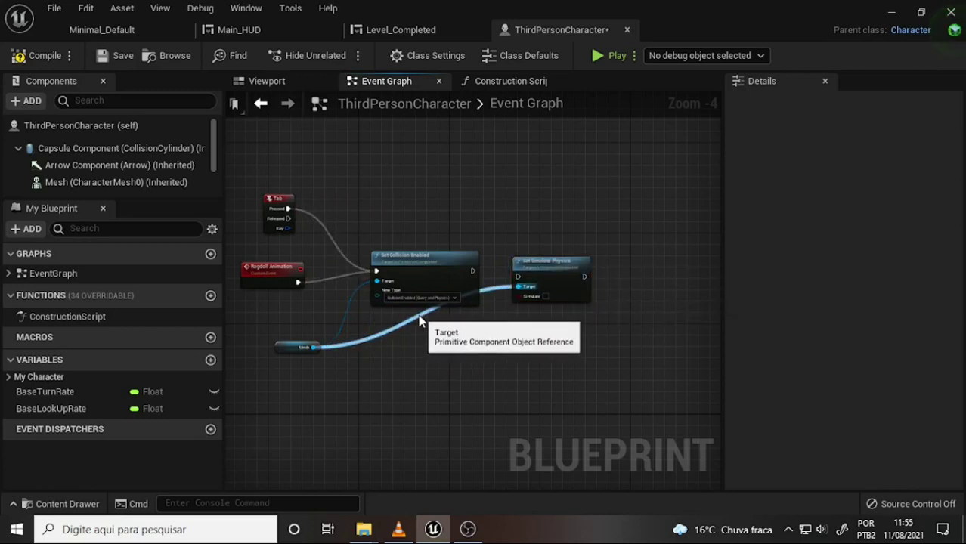
double_click(418, 316)
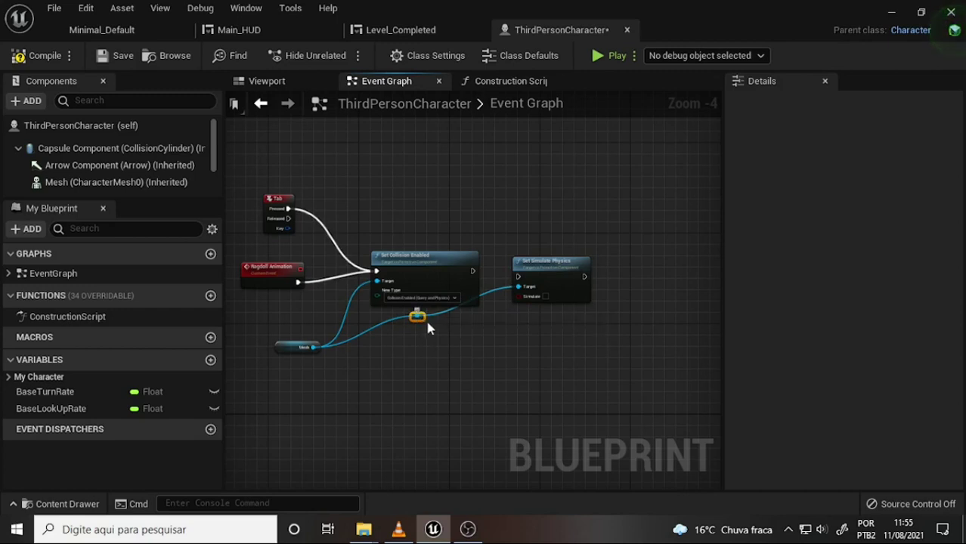
drag(421, 318, 476, 354)
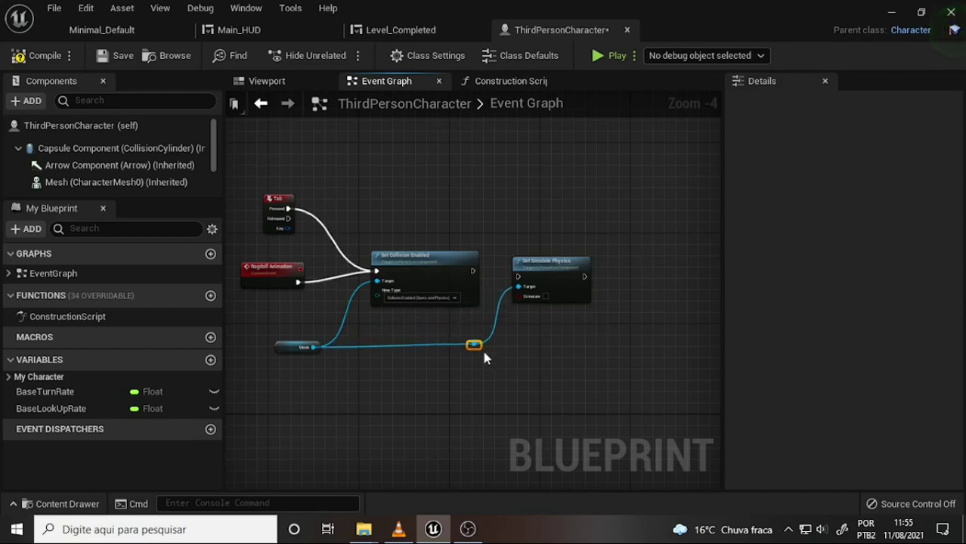
drag(478, 352, 480, 359)
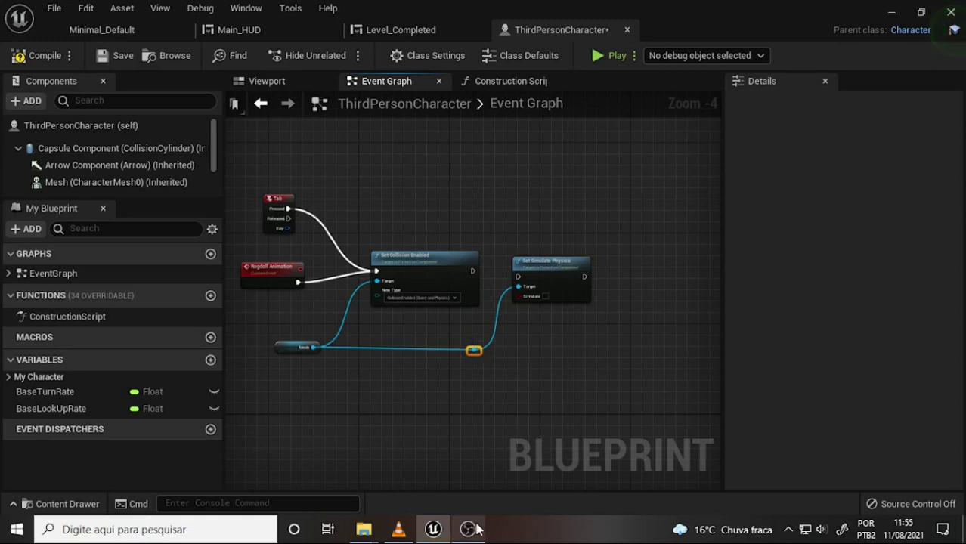
- Chain Set Simulate Physics after Set Collision Enabled and tick Simulate
drag(547, 269, 558, 262)
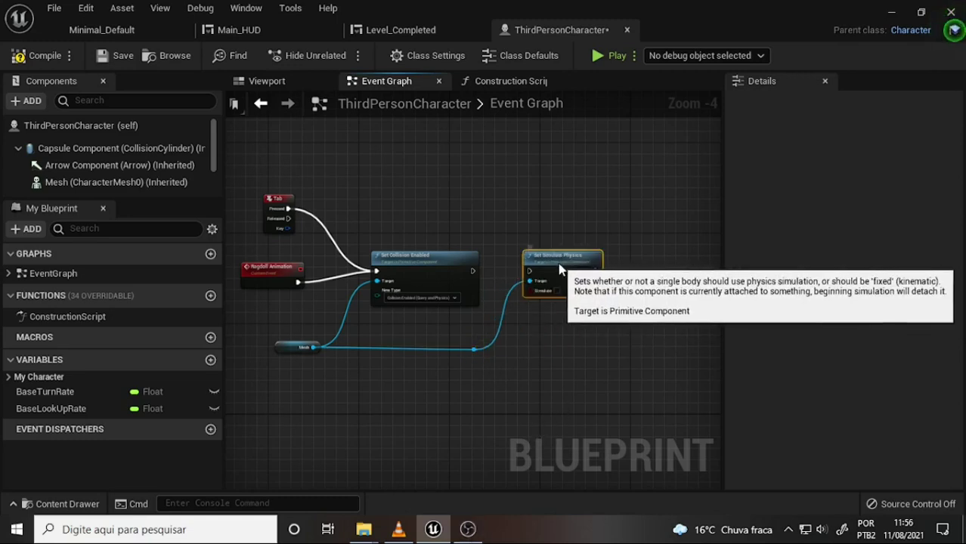
drag(471, 271, 538, 278)
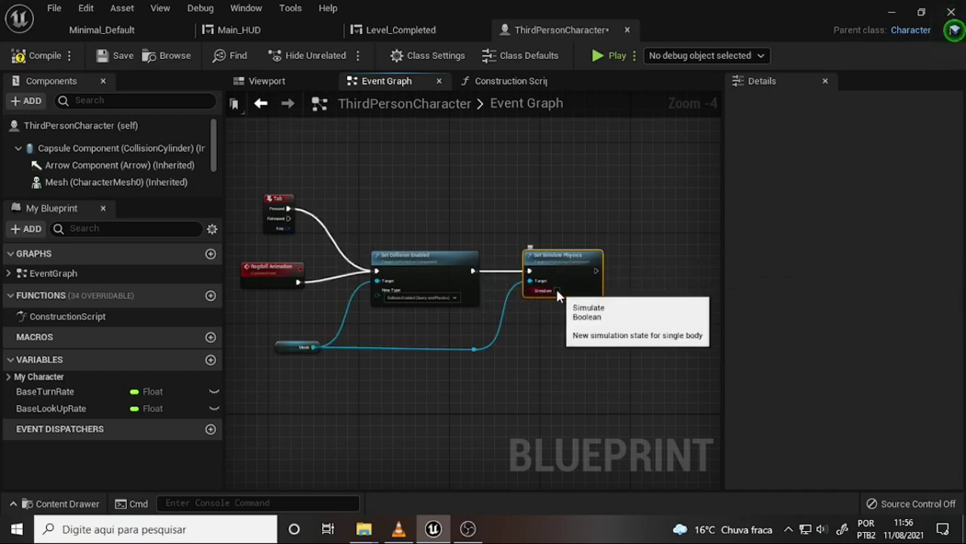
click(557, 291)
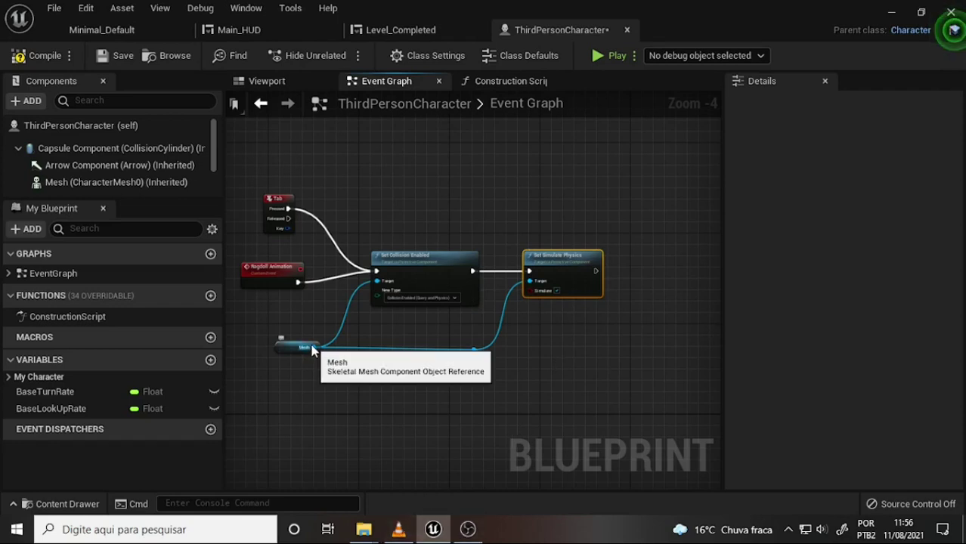
- Add a Set Physics Blend Weight node from the Mesh pin and place it beside Set Simulate Physics
mouse_move(313, 347)
mouse_down()
mouse_move(392, 380)
mouse_move(504, 393)
mouse_up()
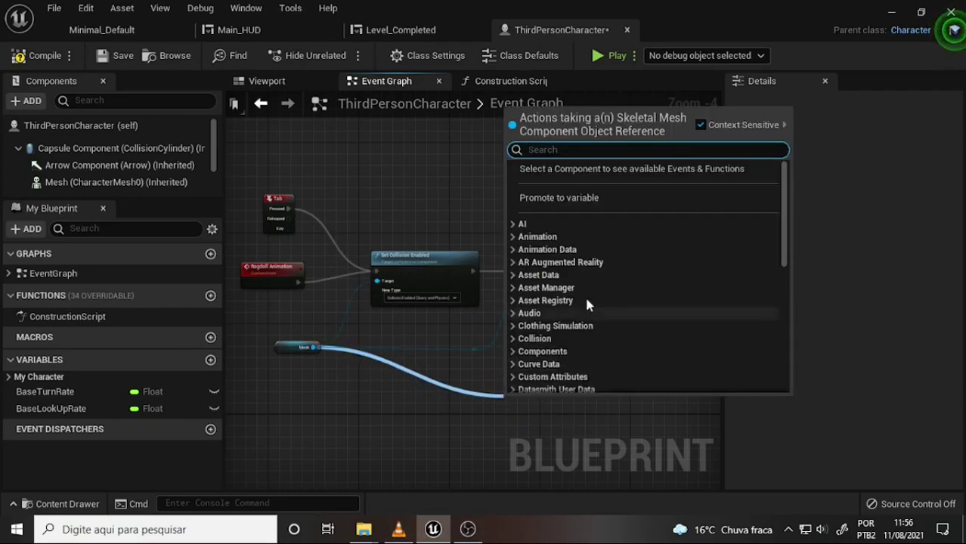
text(set)
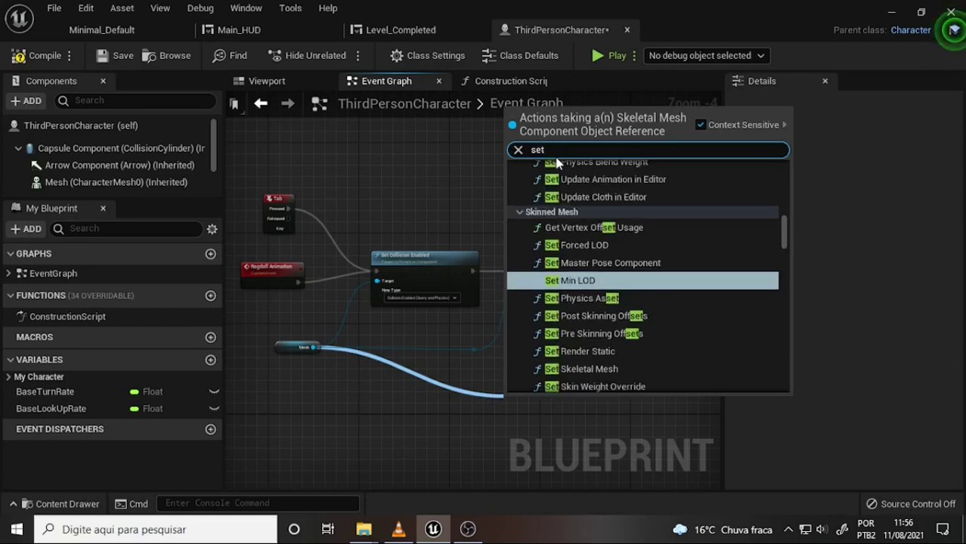
text( ph)
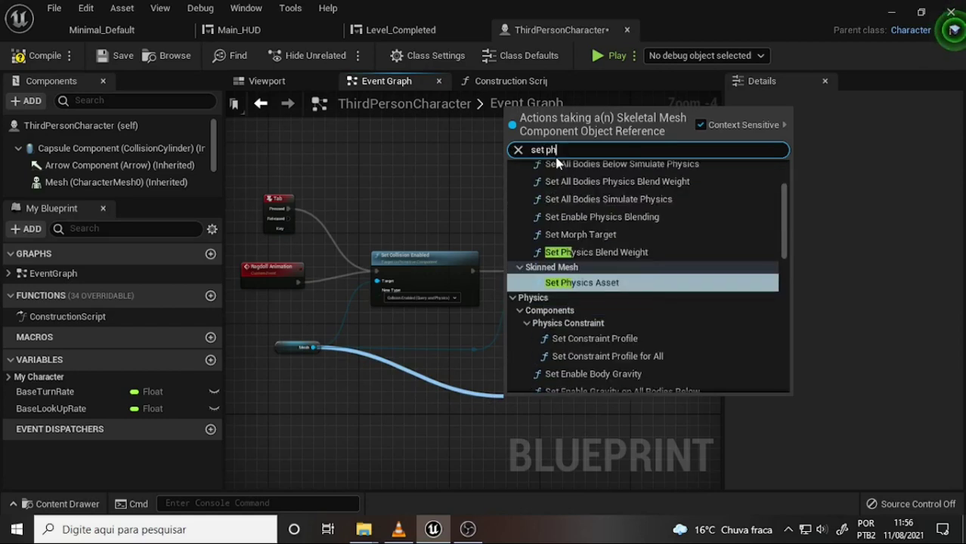
click(601, 253)
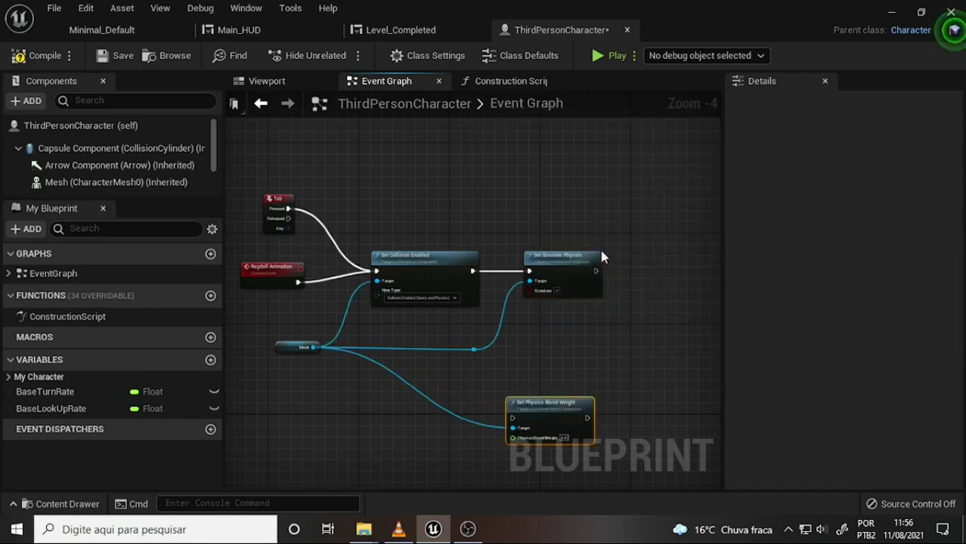
mouse_move(529, 408)
mouse_down()
mouse_move(653, 263)
mouse_move(670, 264)
mouse_up()
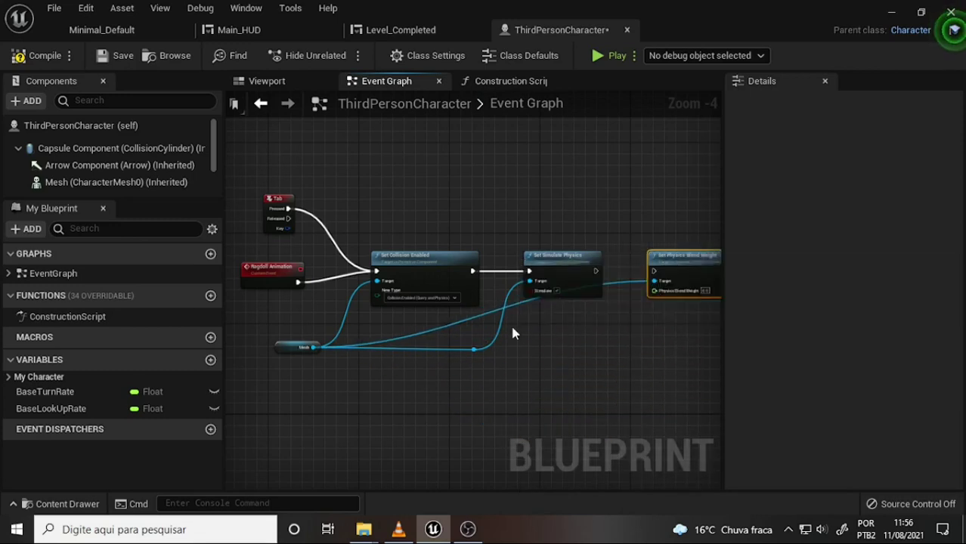
- Route the Mesh wire to Set Physics Blend Weight's Target through a reroute point lowered beneath the nodes
double_click(484, 312)
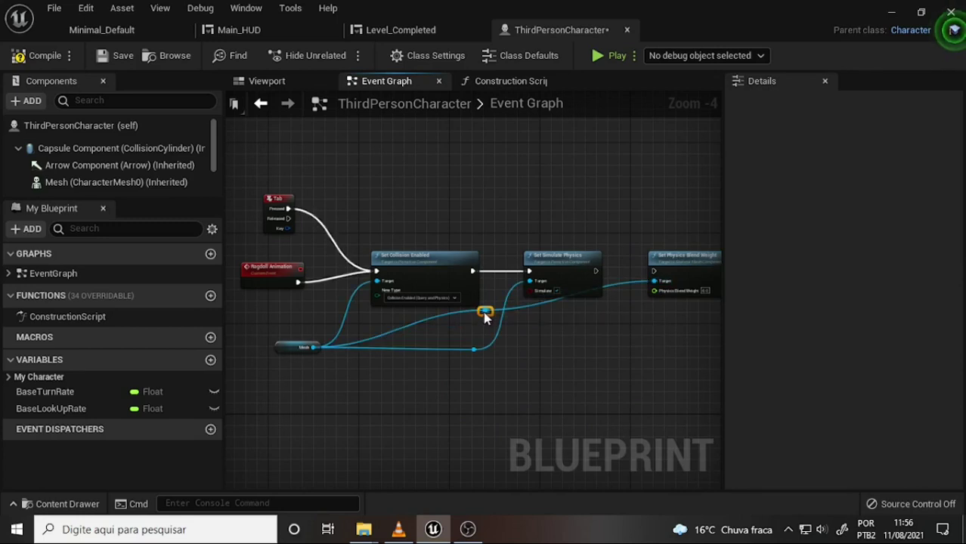
drag(485, 316, 491, 325)
click(568, 380)
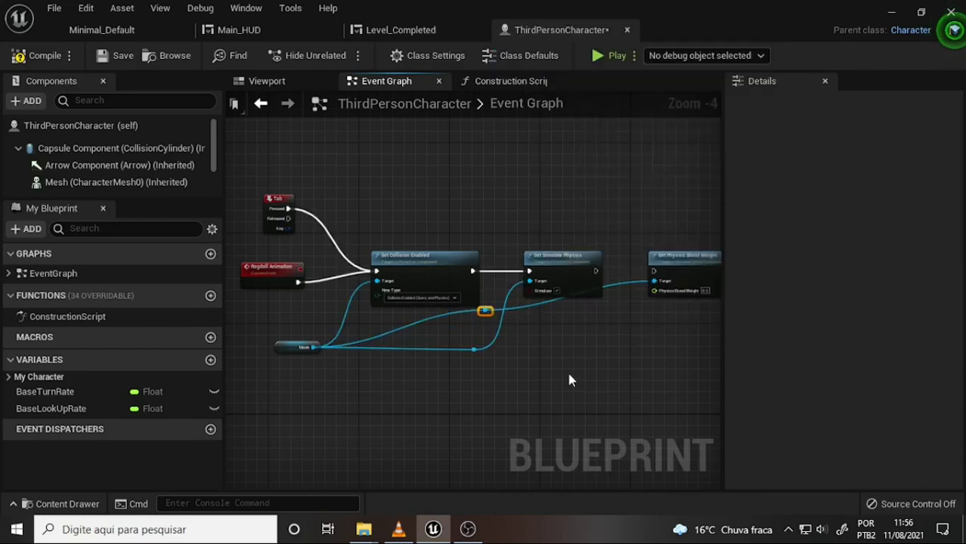
right_click(568, 380)
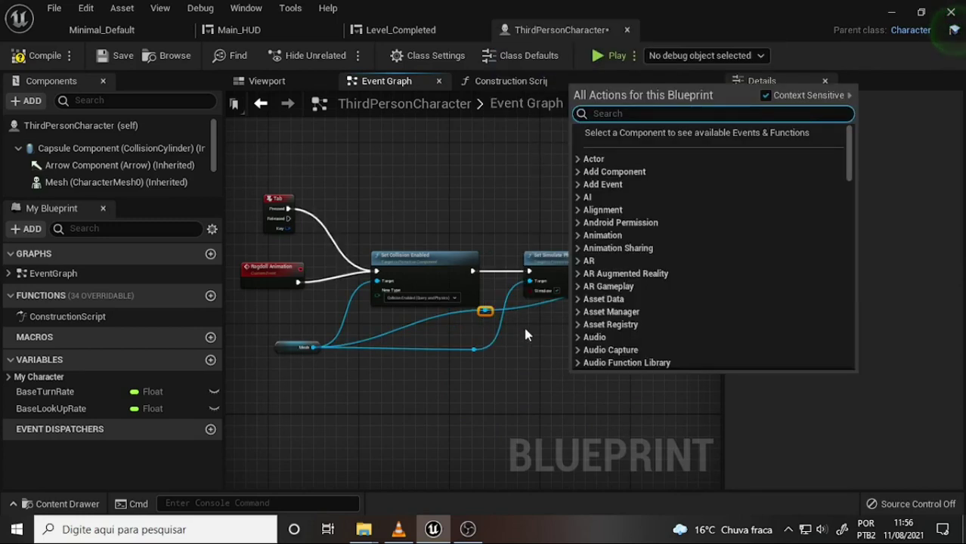
click(487, 313)
mouse_move(487, 314)
mouse_down()
mouse_move(582, 368)
mouse_move(603, 359)
mouse_up()
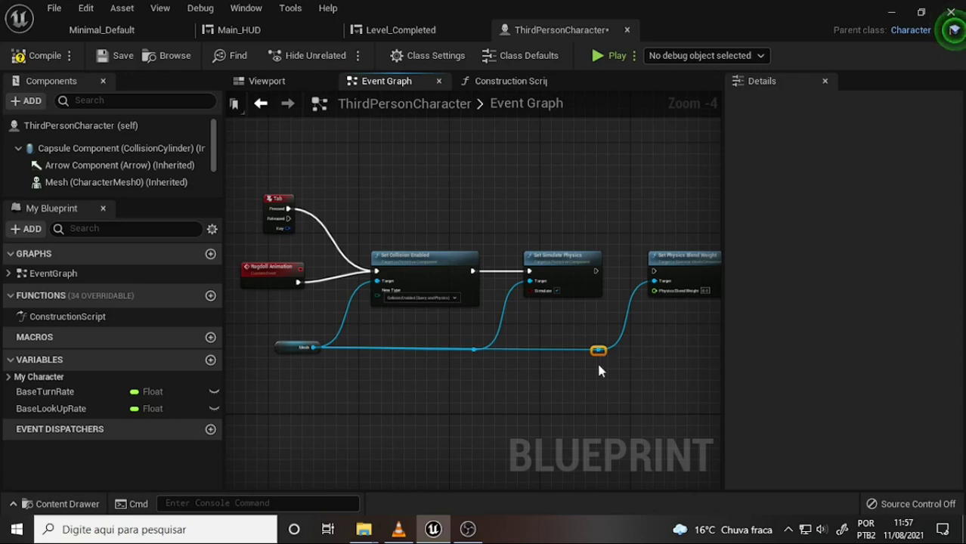
drag(598, 351, 585, 384)
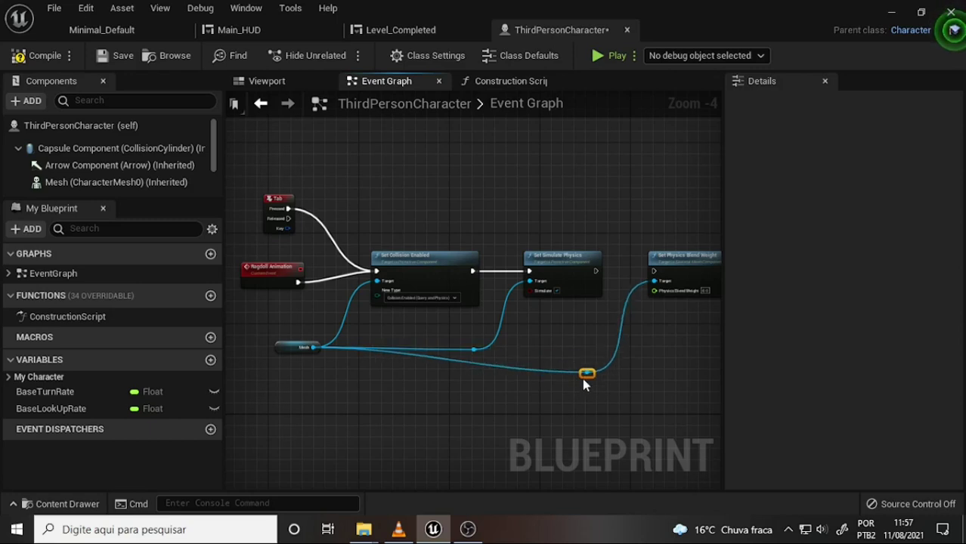
scroll(690, 350, down, 1)
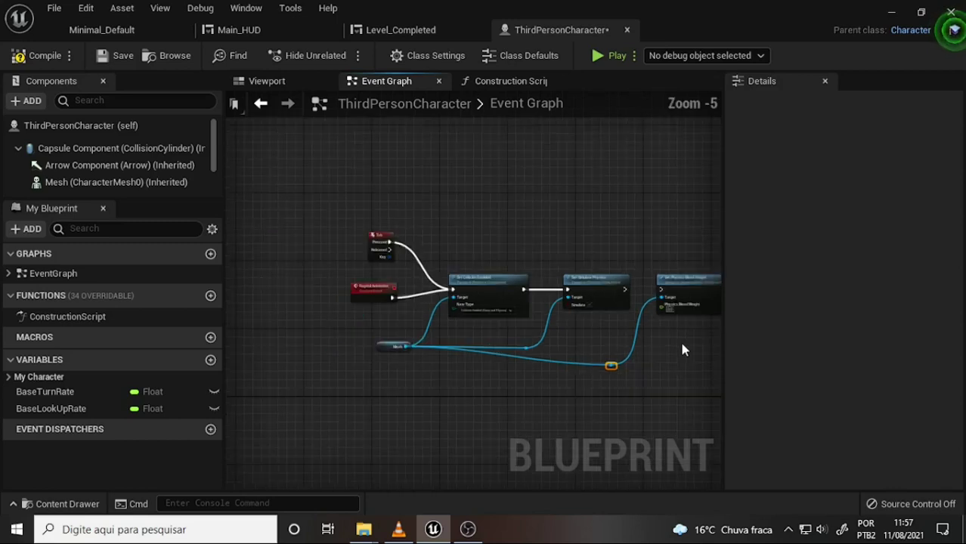
scroll(682, 349, up, 1)
scroll(679, 348, up, 1)
- Set Physics Blend Weight to 1.0
right_drag(678, 348, 593, 319)
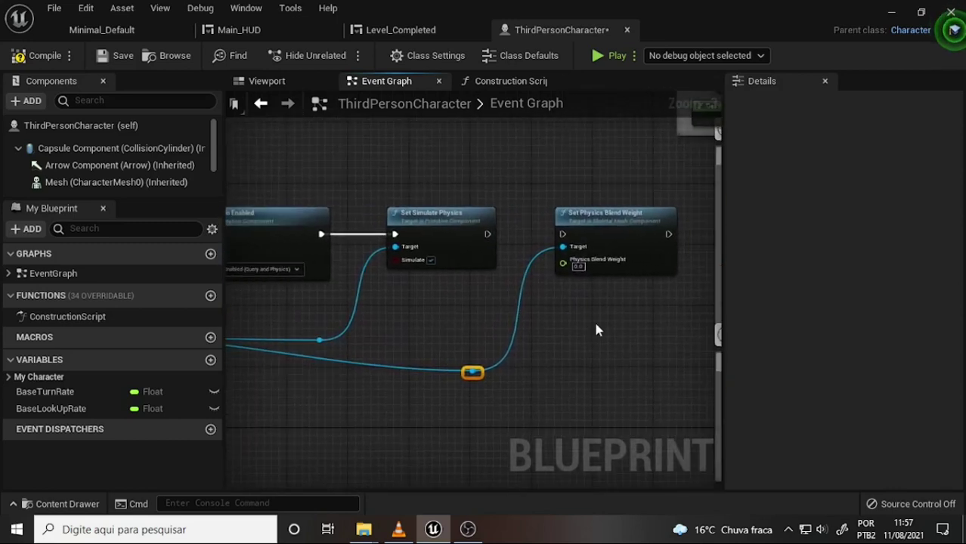
click(579, 266)
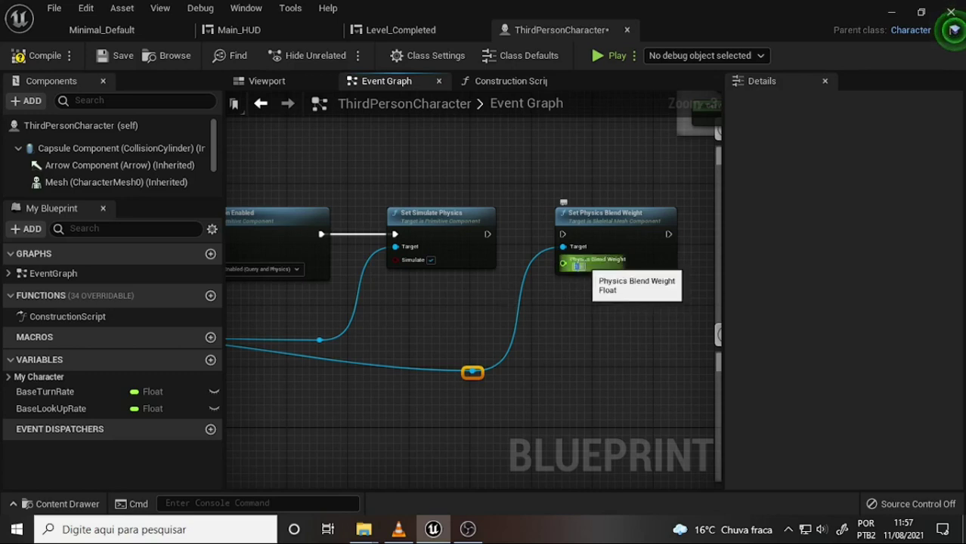
click(626, 362)
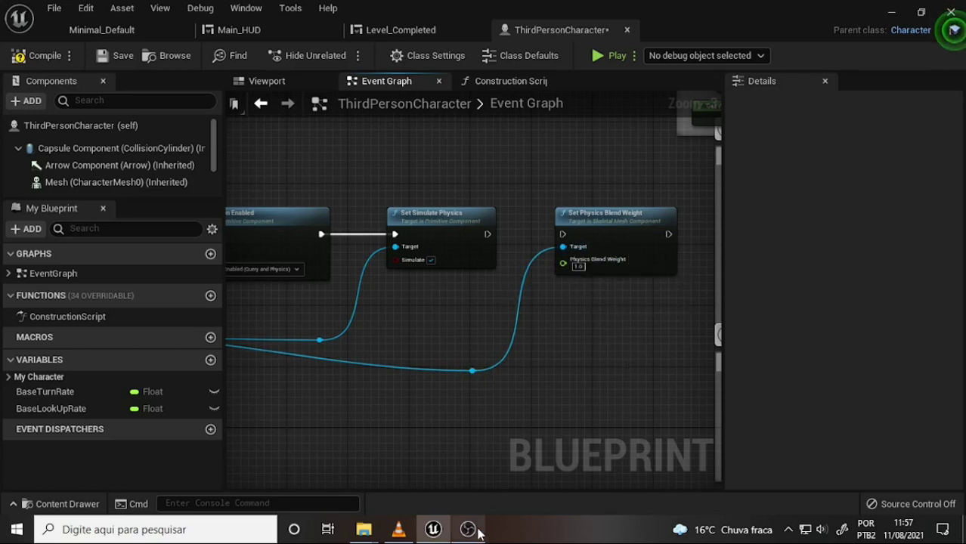
- Connect Set Simulate Physics' exec output to Set Physics Blend Weight
scroll(539, 174, down, 3)
scroll(538, 168, up, 2)
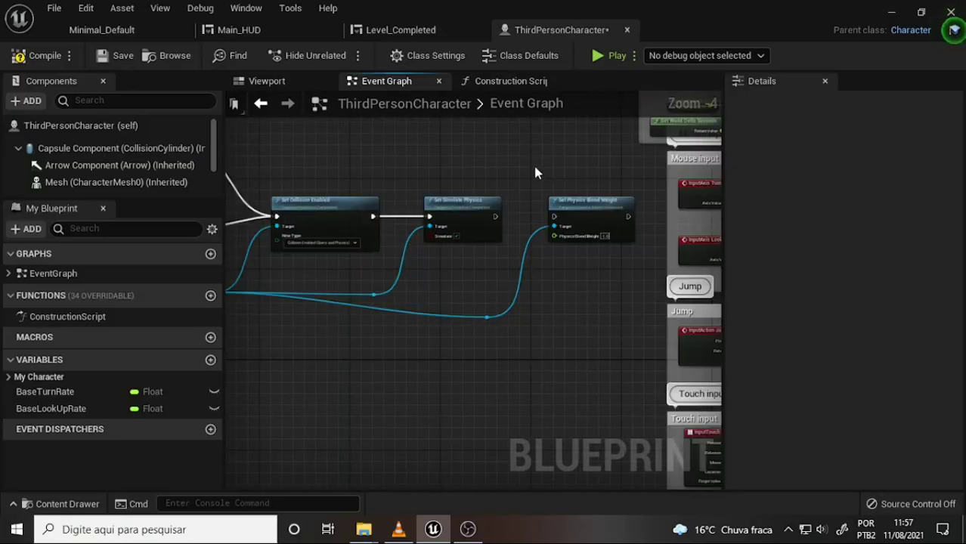
mouse_move(533, 163)
right_down()
mouse_move(576, 193)
mouse_move(463, 186)
right_up()
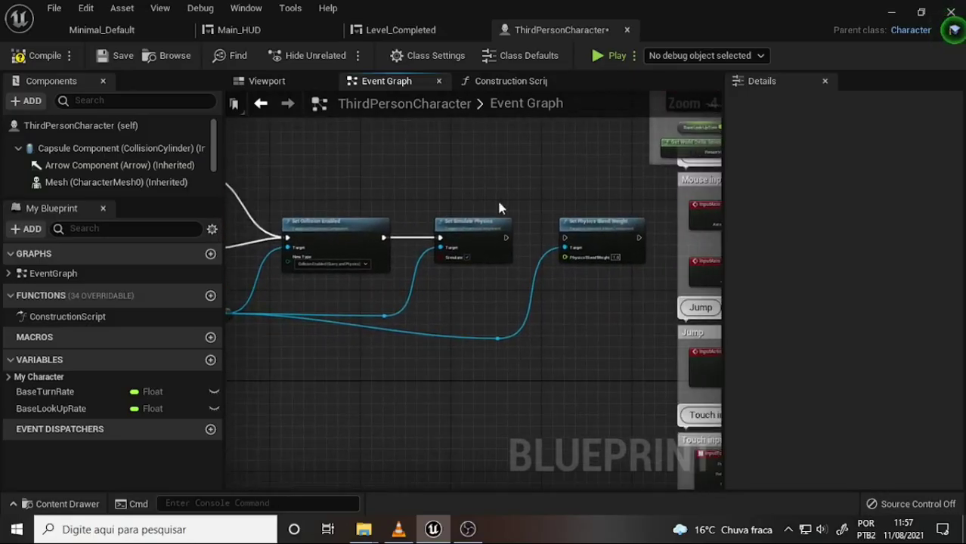
drag(504, 238, 537, 244)
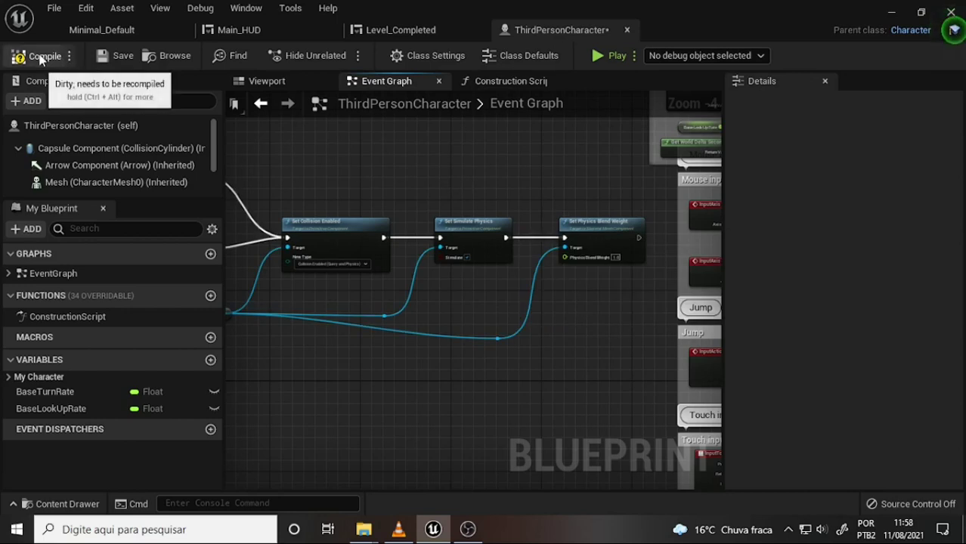
- Compile the blueprint, play Minimal_Default, walk the character forward toward the lava, then stop
click(38, 55)
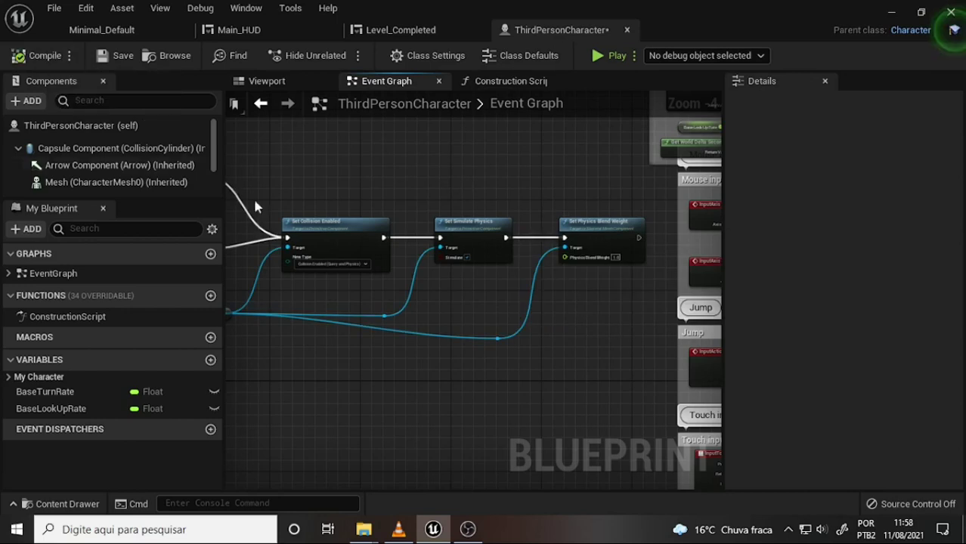
click(95, 30)
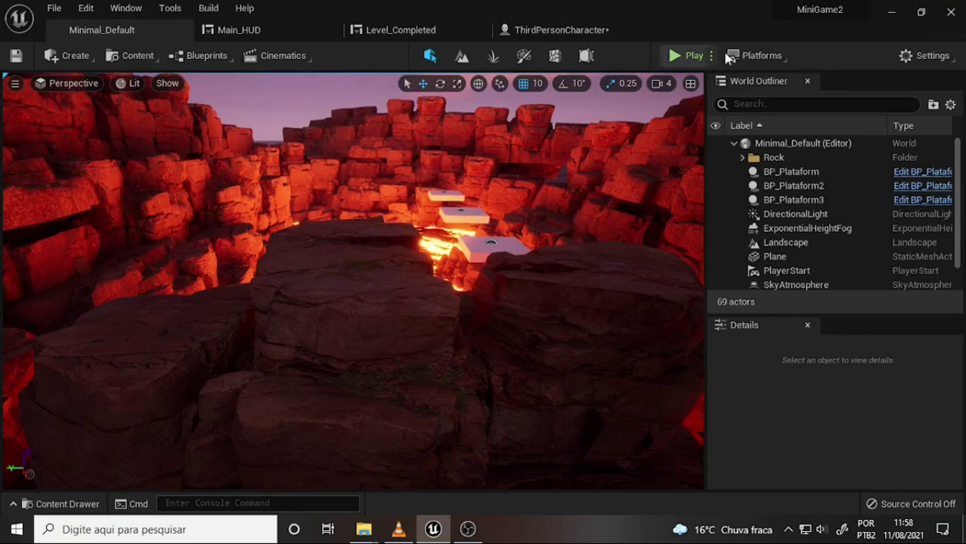
click(673, 55)
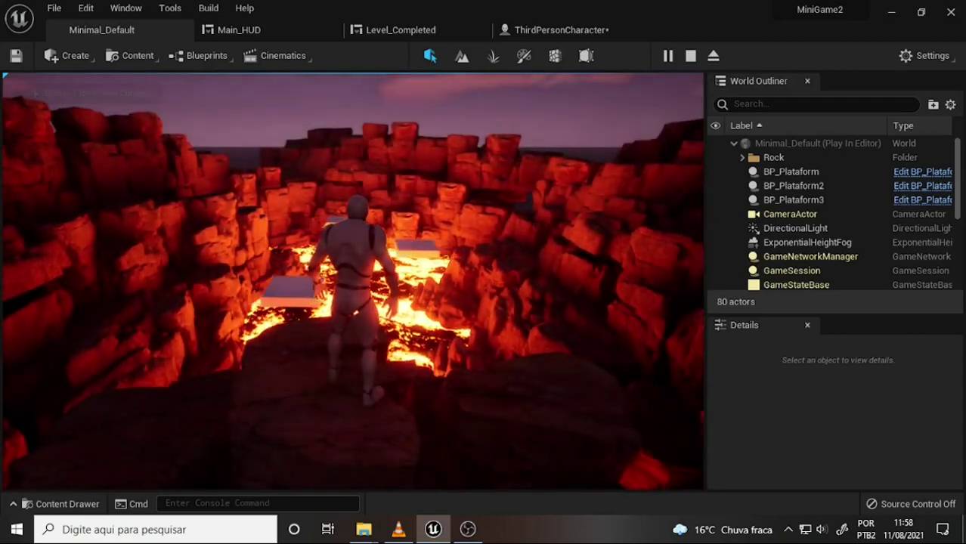
key(w)
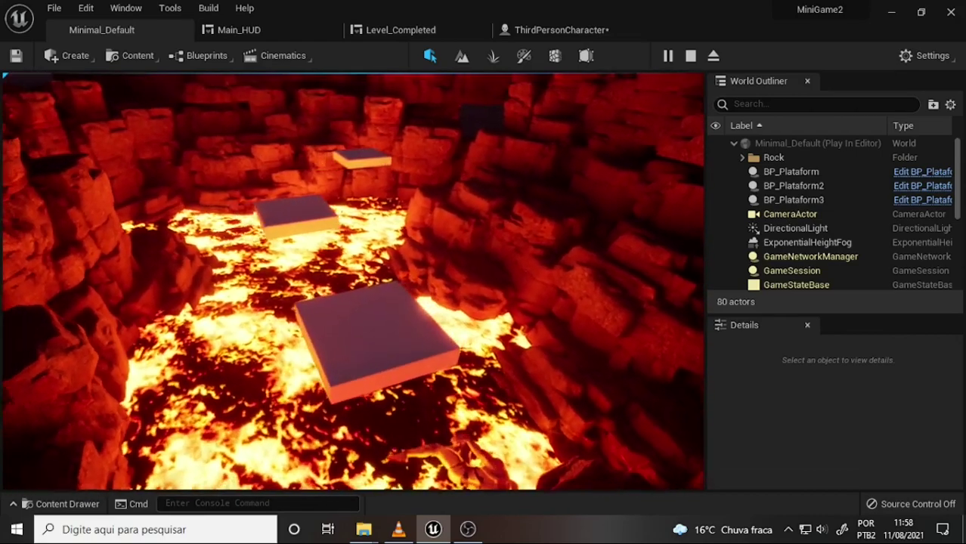
key(Escape)
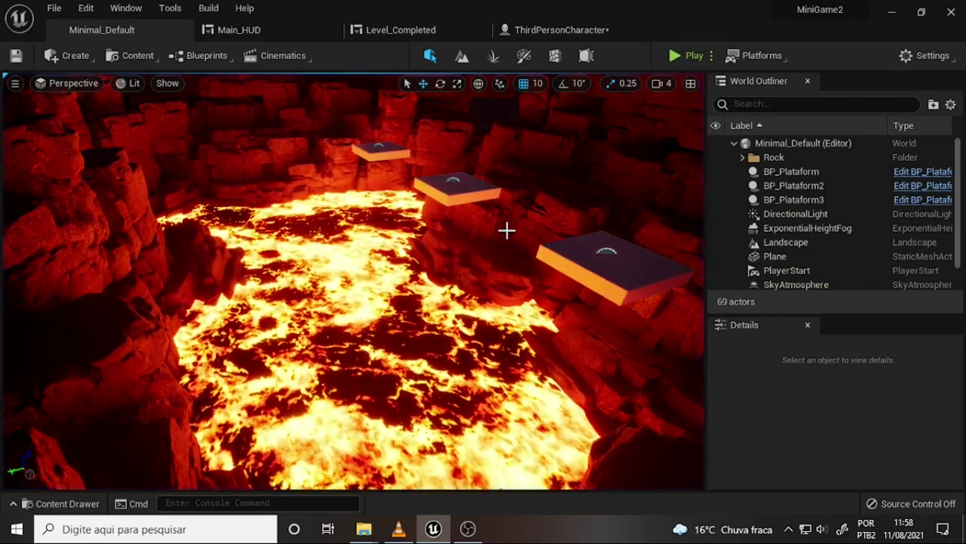
right_drag(507, 231, 496, 220)
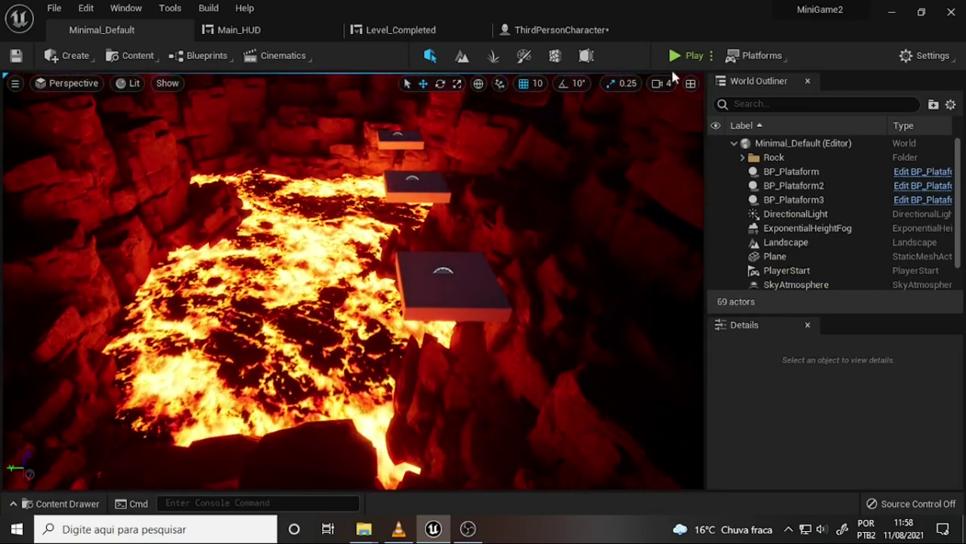
click(674, 56)
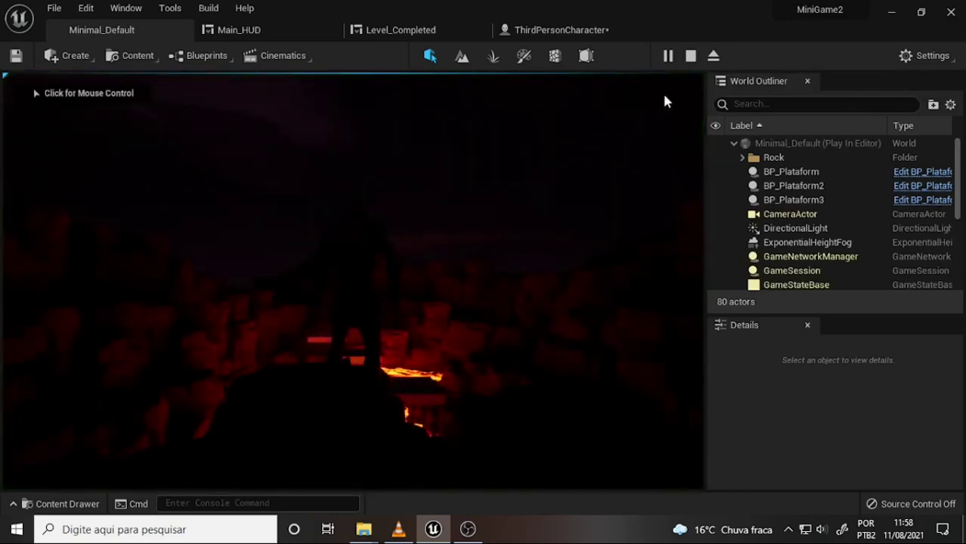
key(Escape)
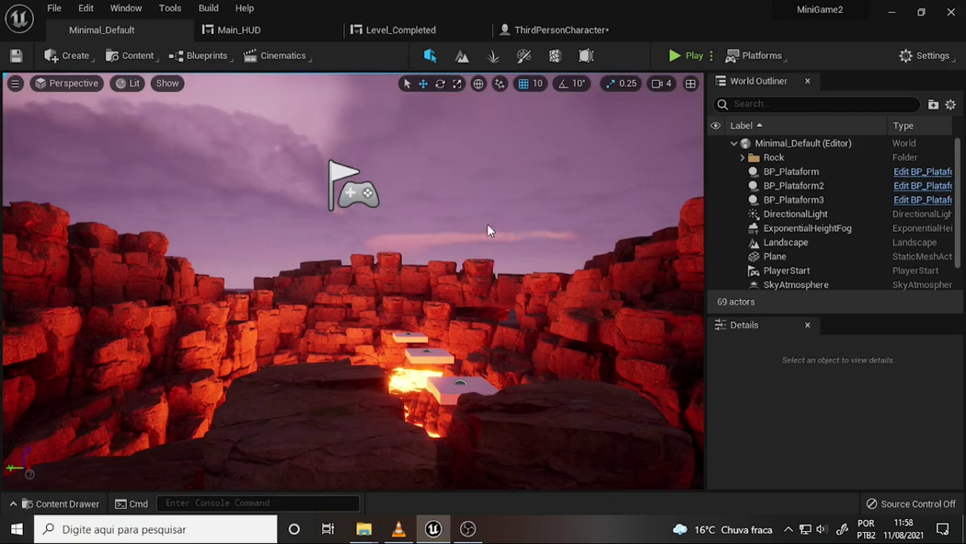
right_drag(487, 224, 454, 250)
scroll(487, 225, up, 3)
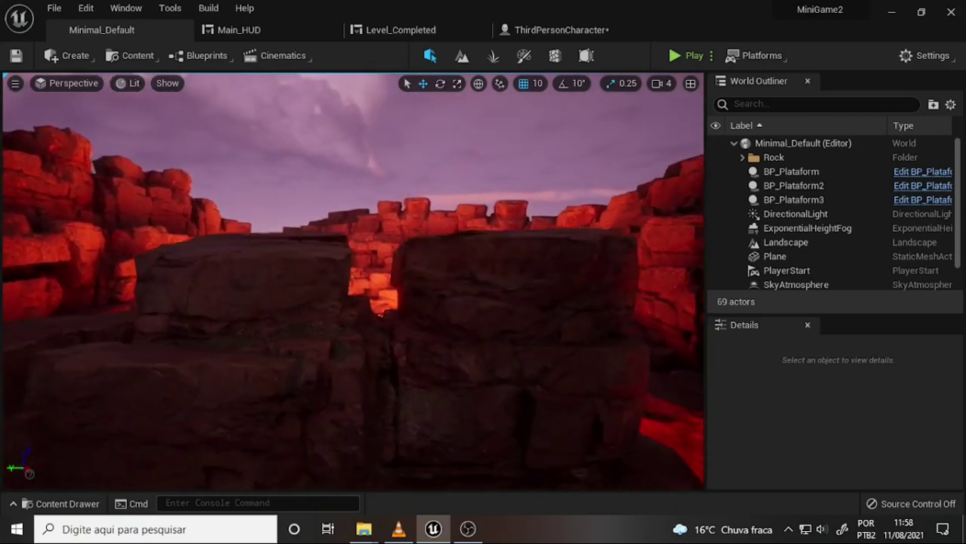
scroll(488, 225, down, 2)
scroll(490, 226, down, 1)
middle_drag(491, 224, 491, 223)
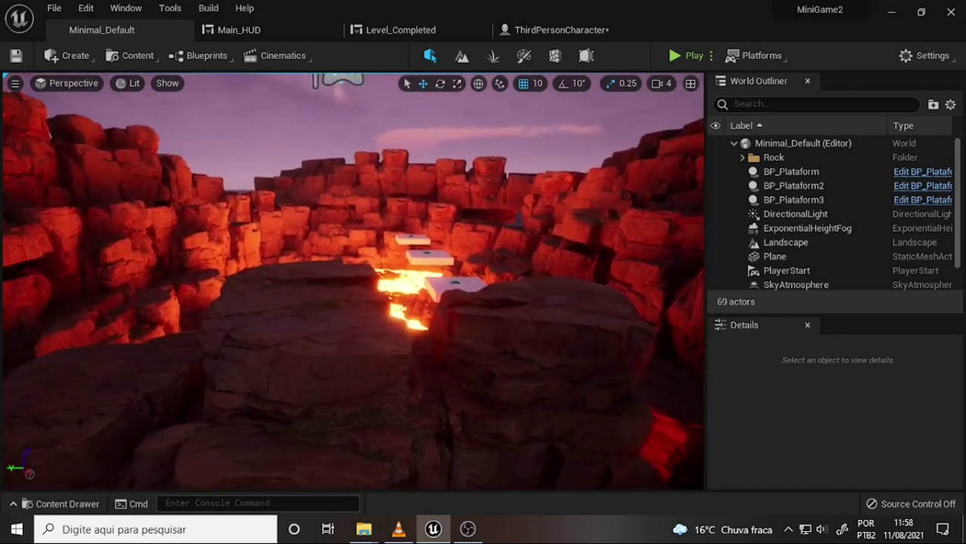